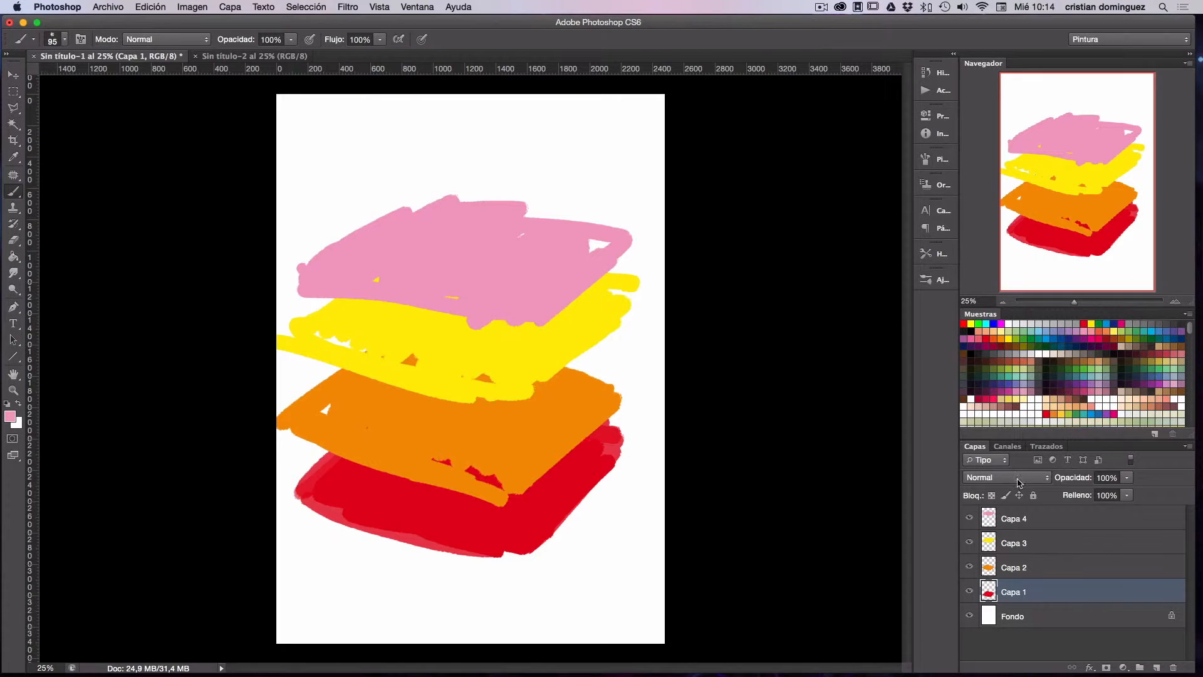
left_click(425, 5)
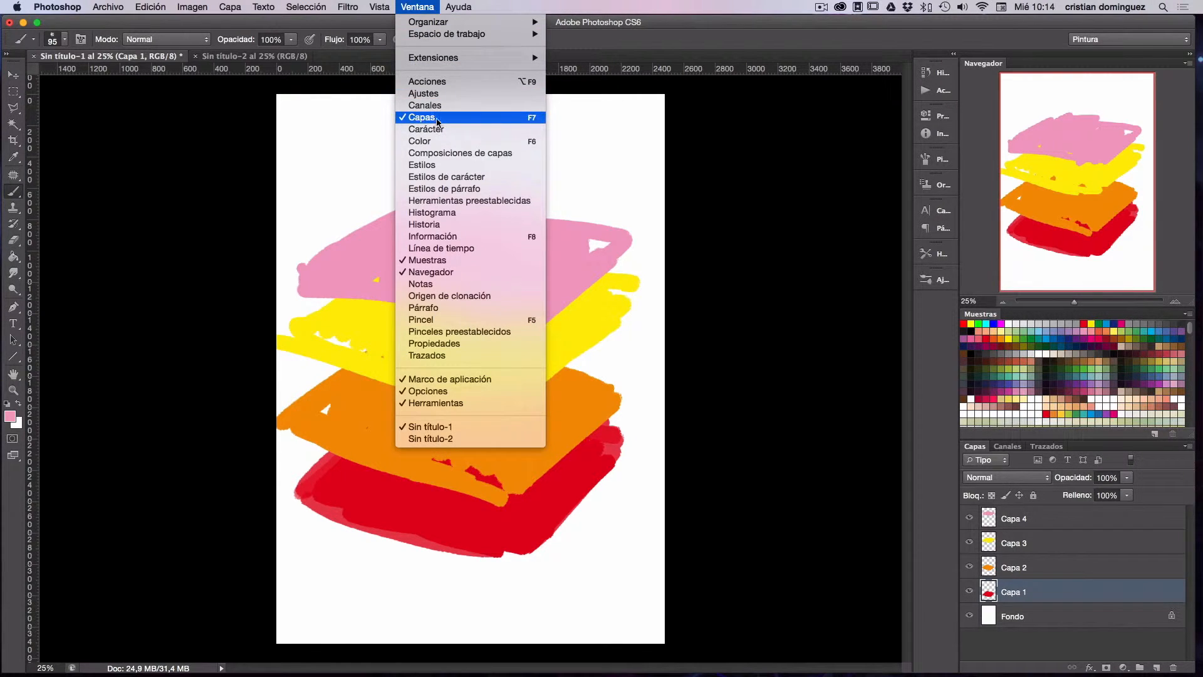
left_click(435, 7)
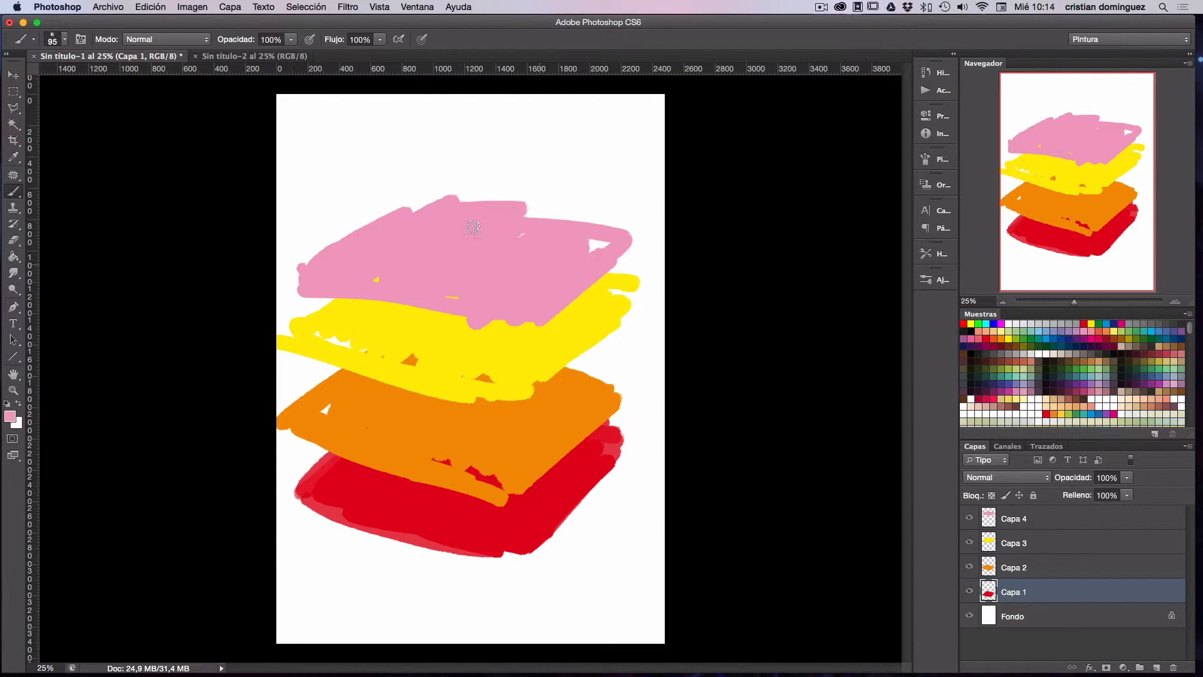
Step: Add a new layer in the Sin título-2 document and paint a red zigzag scribble on it near the canvas centre
left_click(291, 58)
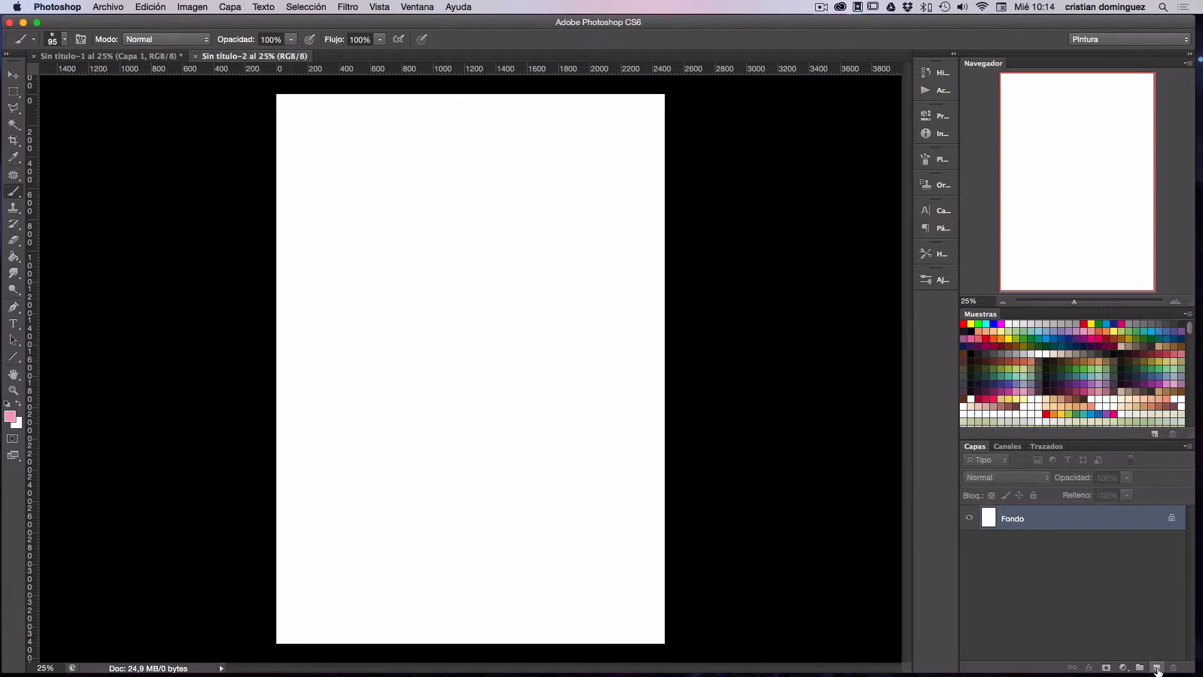
left_click(1156, 668)
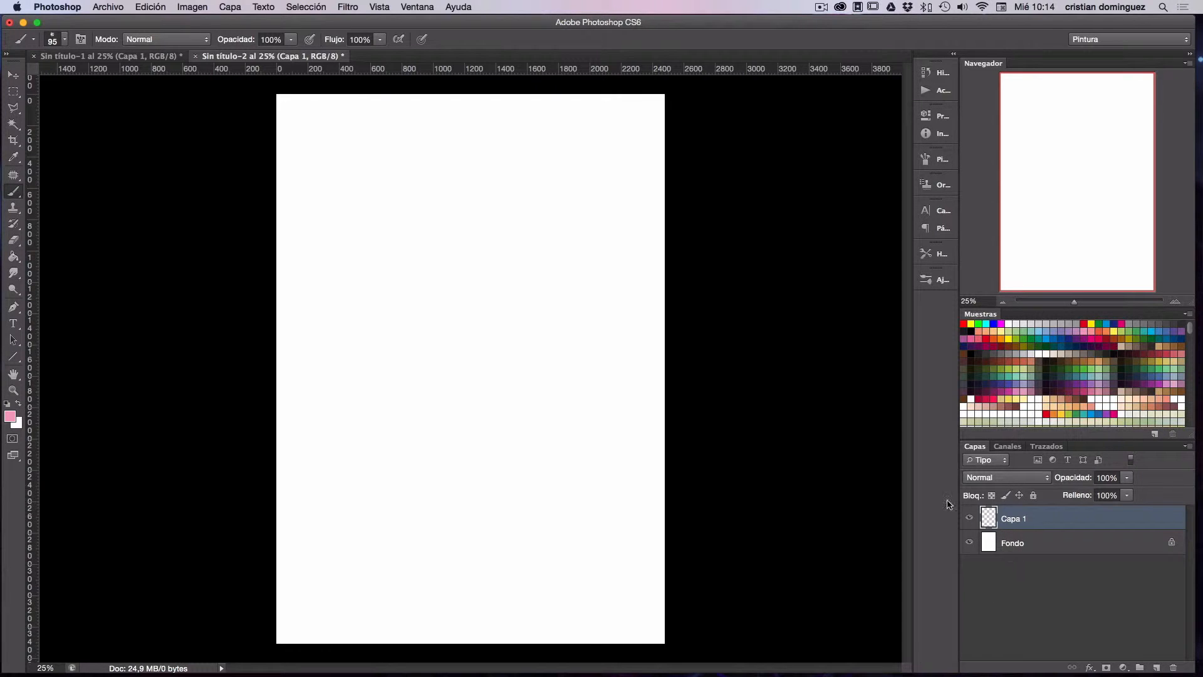
left_click(986, 339)
mouse_move(503, 298)
left_mouse_down()
mouse_move(428, 265)
mouse_move(394, 313)
left_mouse_up()
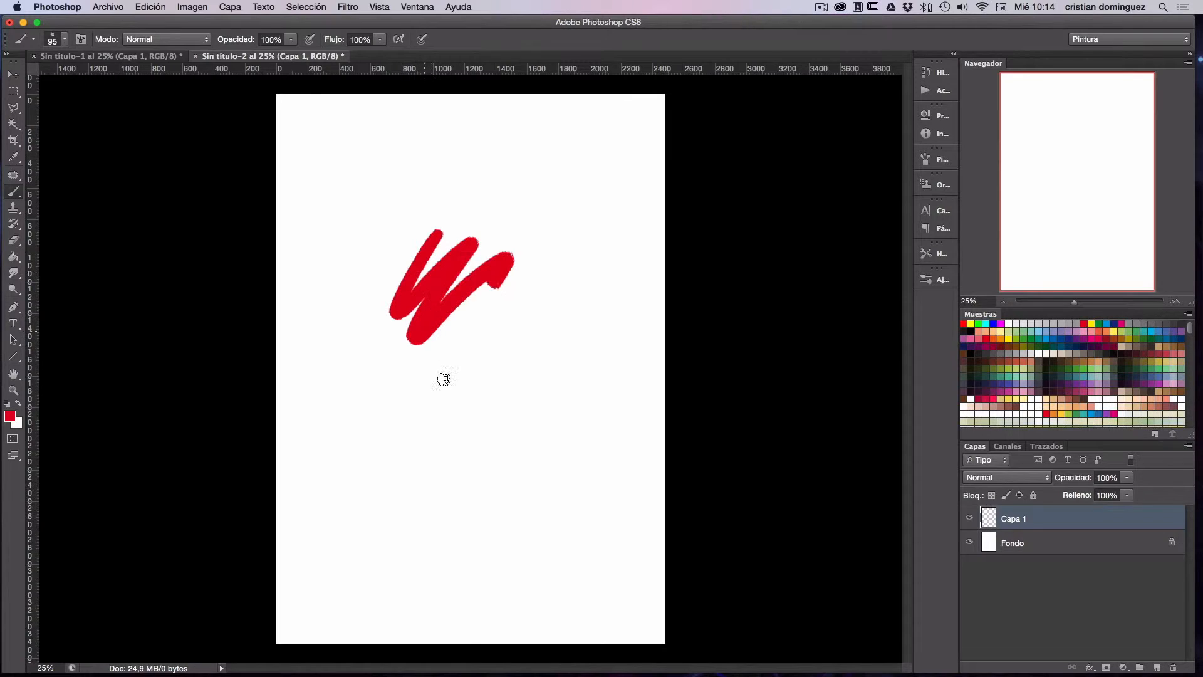
left_click_drag(444, 379, 501, 420)
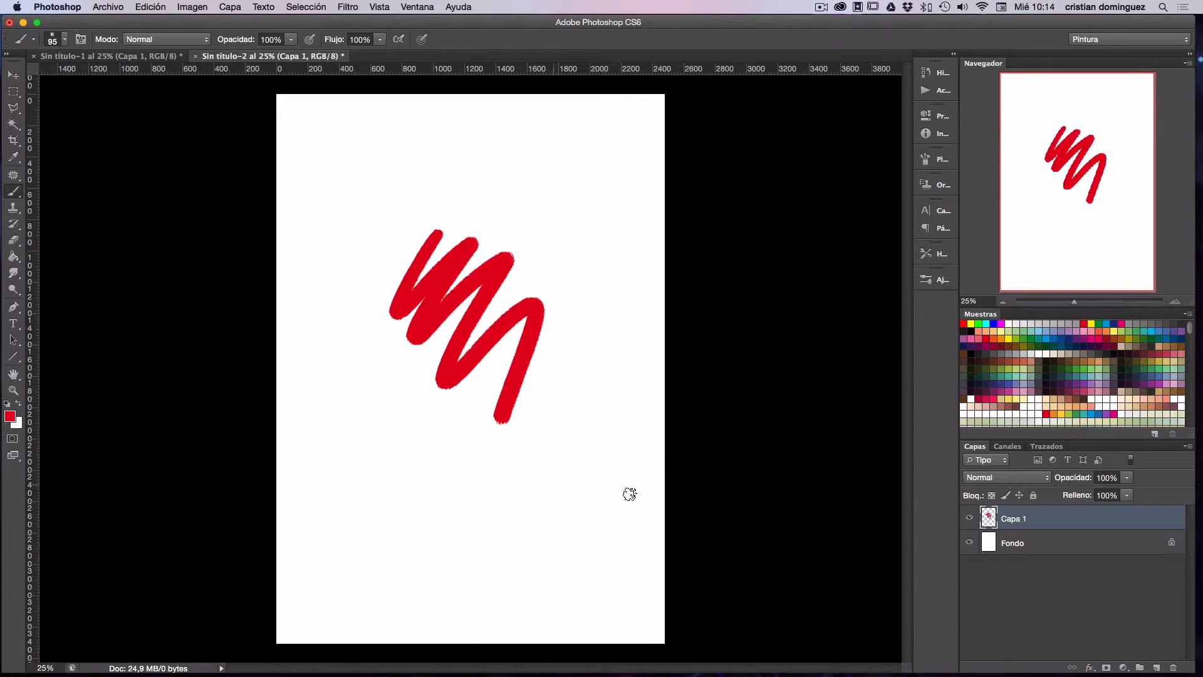
Step: Paint a pale green zigzag on the Fondo layer, behind the red scribble
left_click(1008, 545)
left_click(1030, 376)
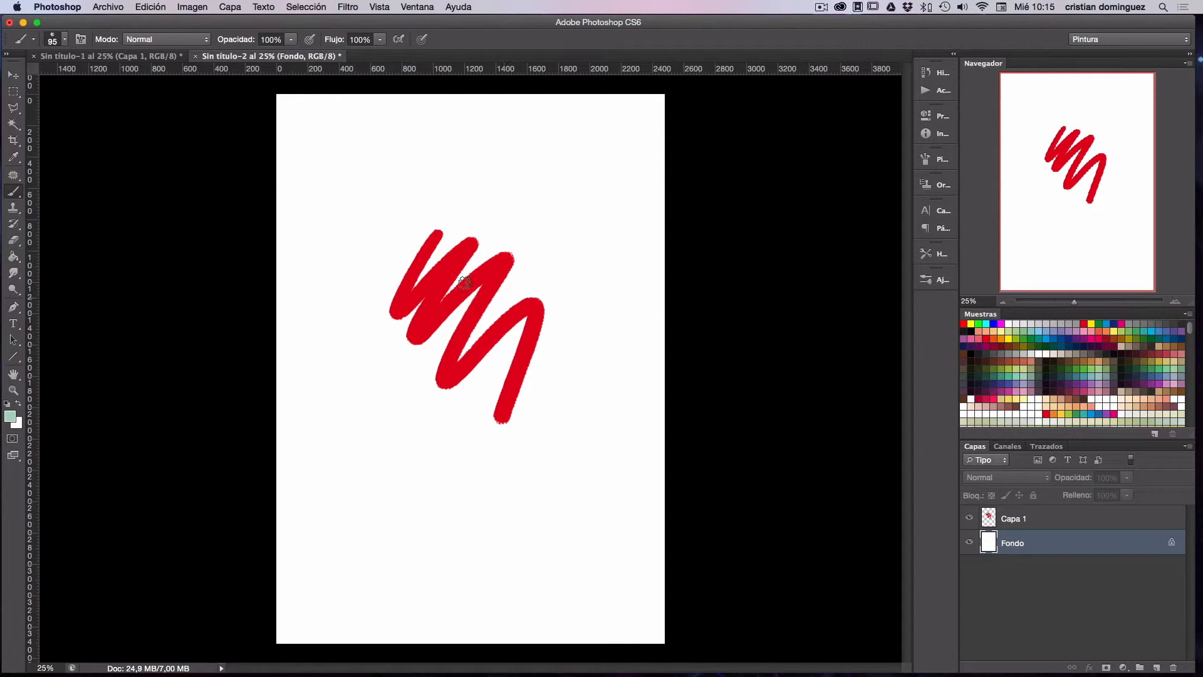
mouse_move(466, 263)
left_mouse_down()
mouse_move(526, 289)
mouse_move(559, 373)
left_mouse_up()
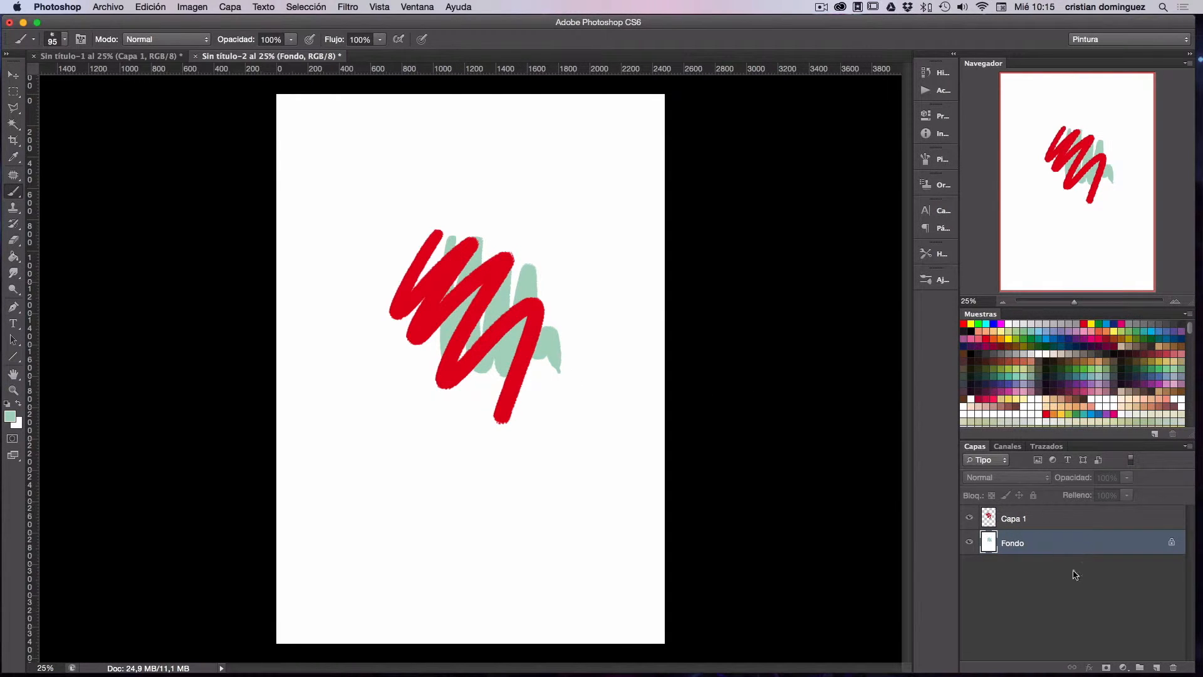
Step: Switch to the Sin título-1 document, add a new layer above Capa 2 and move it to the top of the stack
left_click(161, 57)
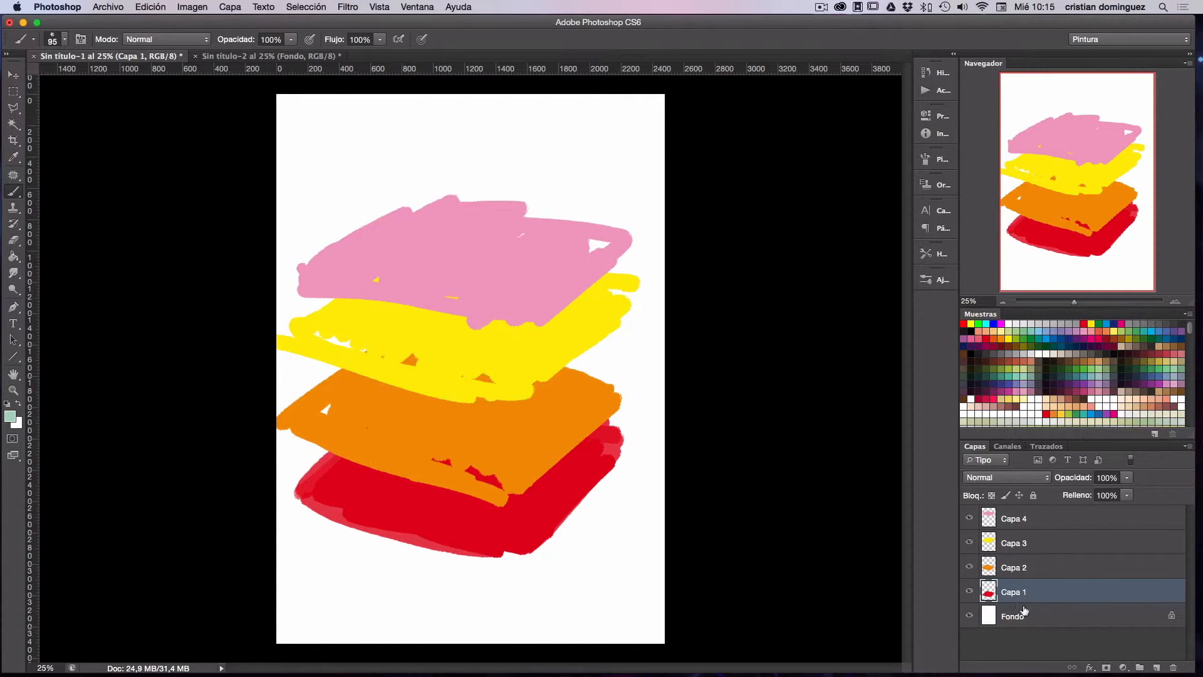
mouse_move(1020, 570)
left_mouse_down()
mouse_move(1018, 592)
mouse_move(1019, 575)
left_mouse_up()
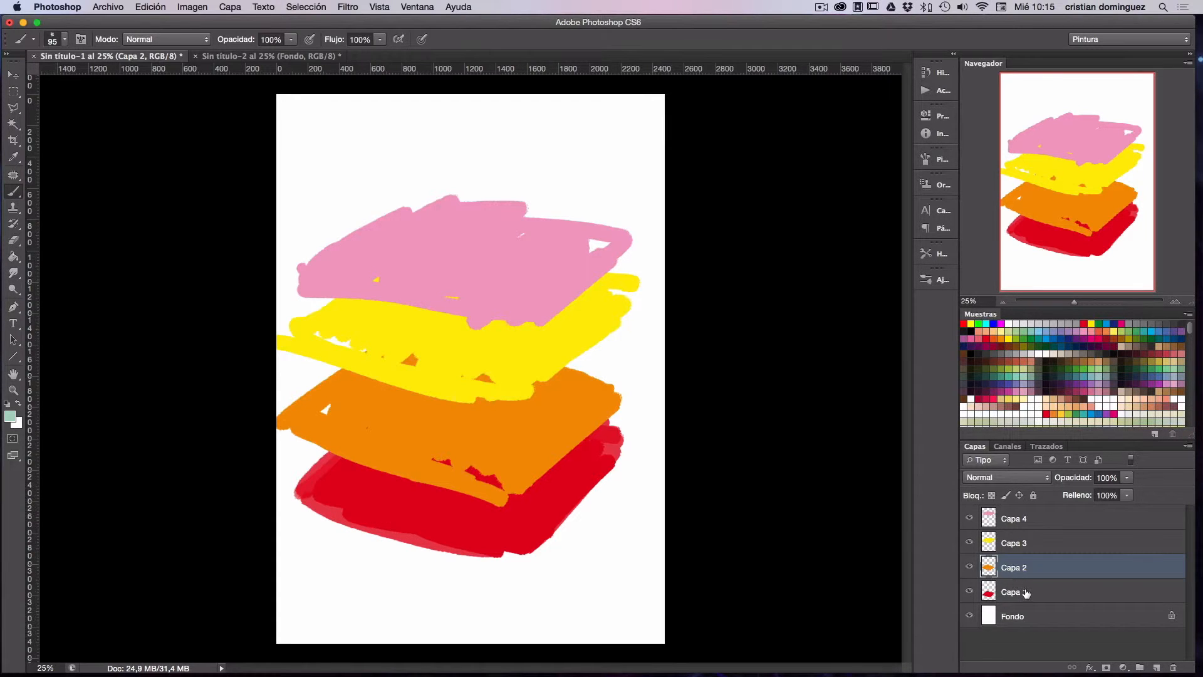
left_click(1156, 667)
left_click_drag(1021, 567, 1021, 503)
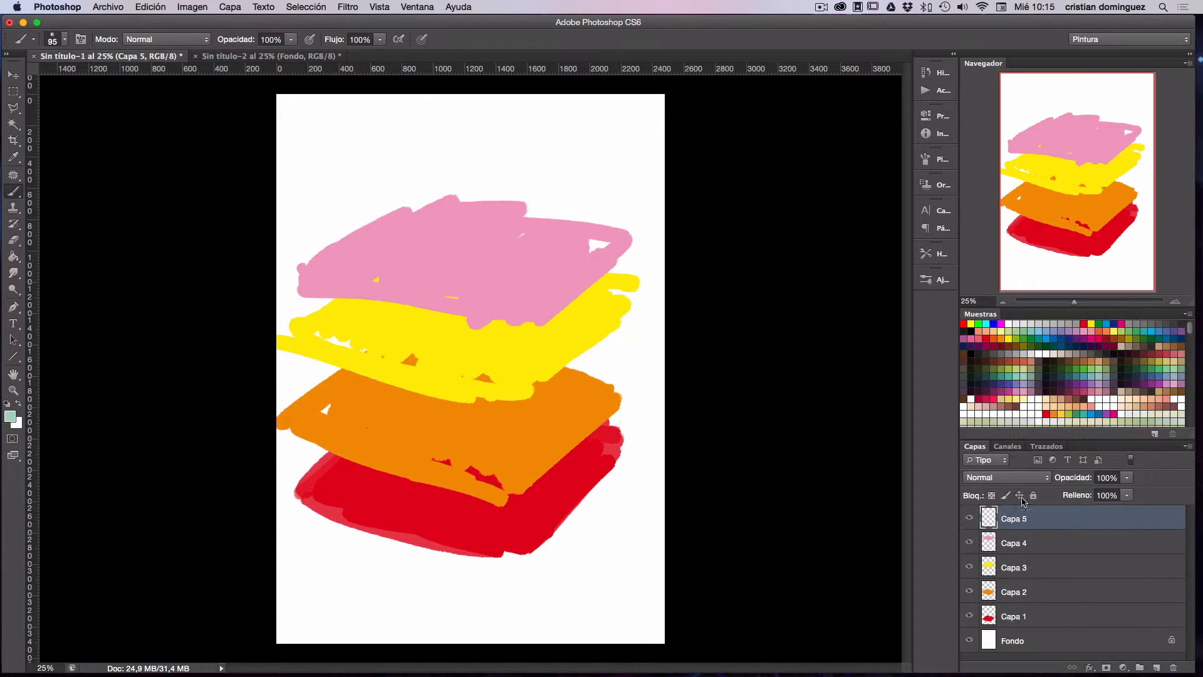
Step: Paint dark green loops across all the coloured shapes on the new top layer and hide that layer
left_click(1031, 333)
left_click_drag(481, 190, 506, 499)
mouse_move(566, 276)
left_mouse_down()
mouse_move(432, 269)
mouse_move(501, 350)
mouse_move(477, 375)
left_mouse_up()
mouse_move(1020, 520)
left_mouse_down()
mouse_move(1020, 626)
mouse_move(1013, 520)
left_mouse_up()
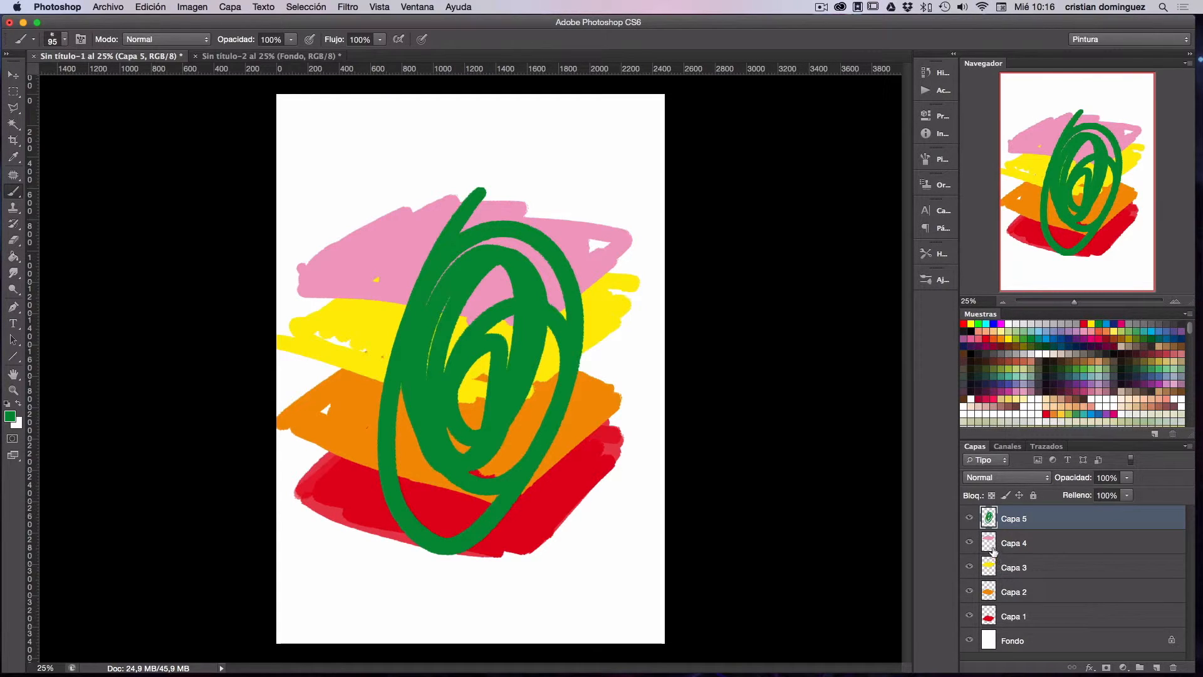
key("super+comma")
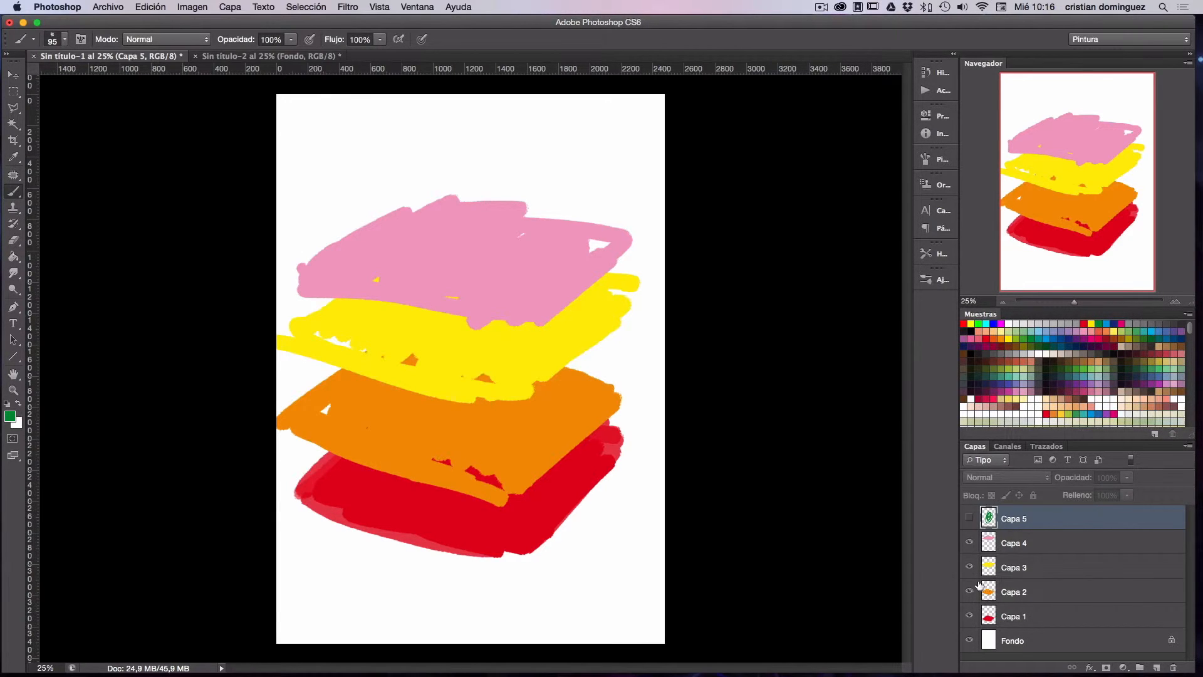
left_click(1073, 643)
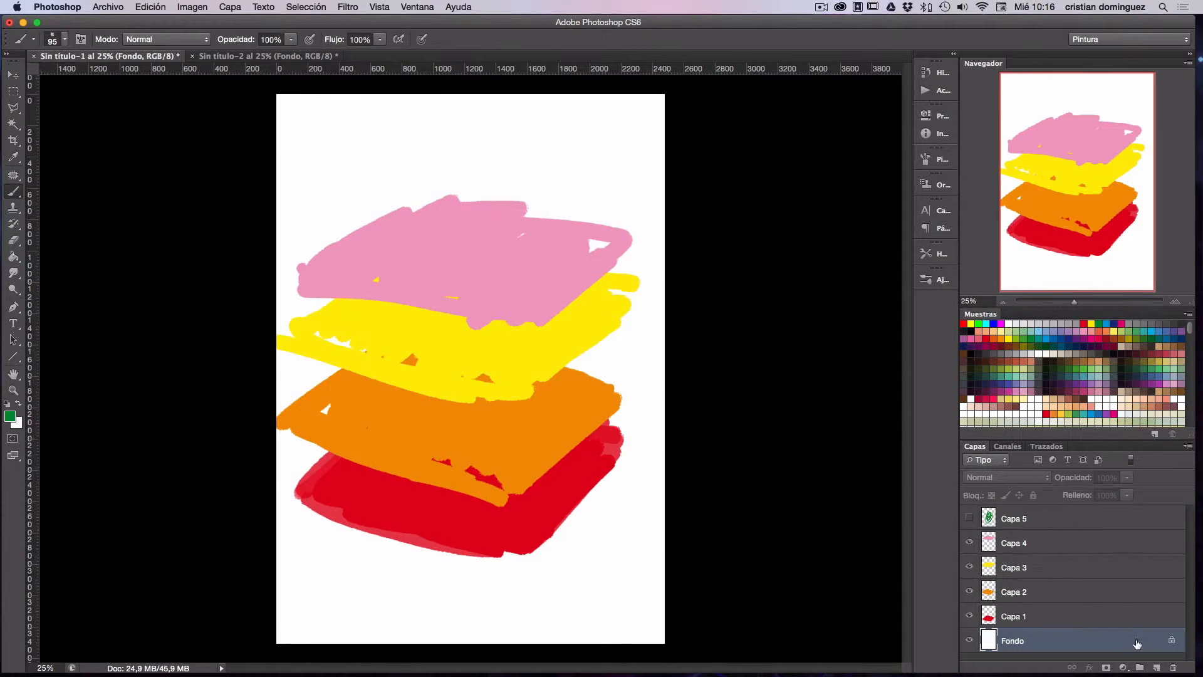
double_click(1100, 639)
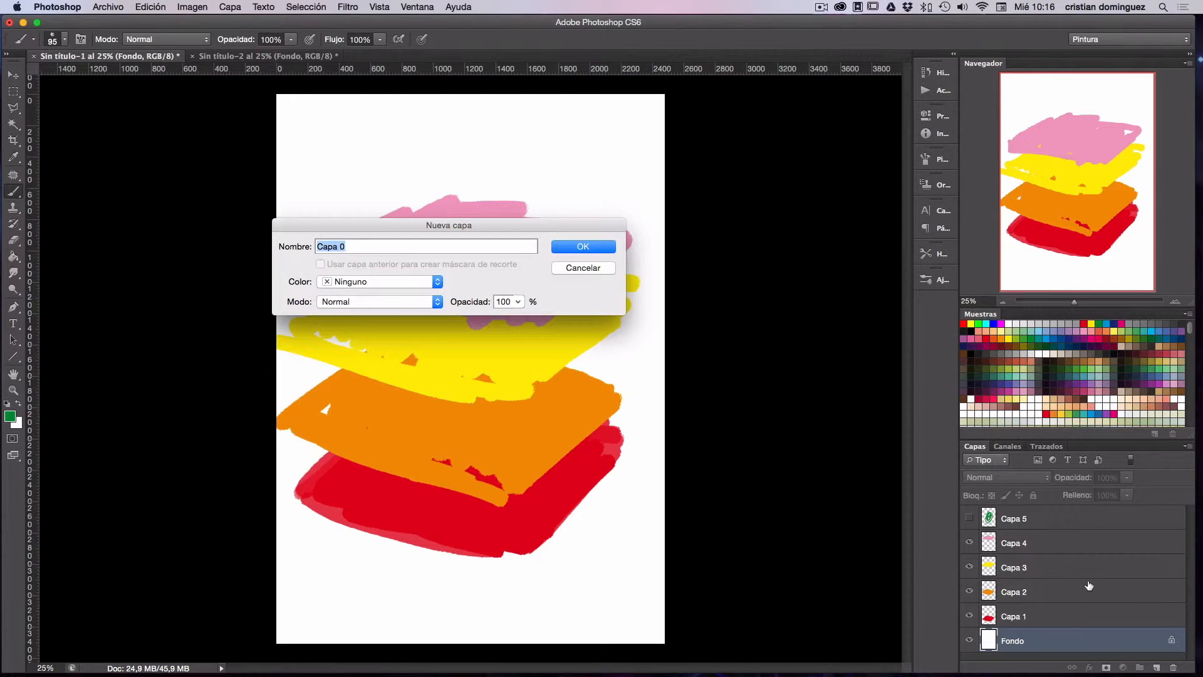
left_click(583, 269)
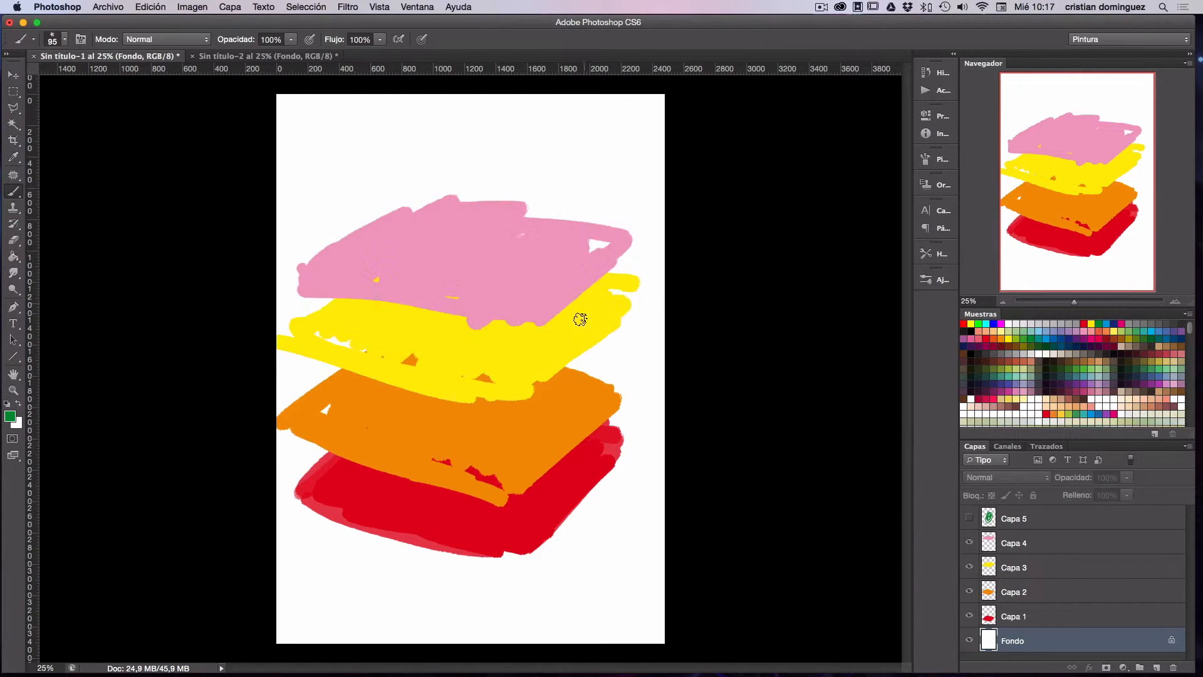
mouse_move(366, 121)
left_mouse_down()
mouse_move(399, 179)
mouse_move(440, 199)
left_mouse_up()
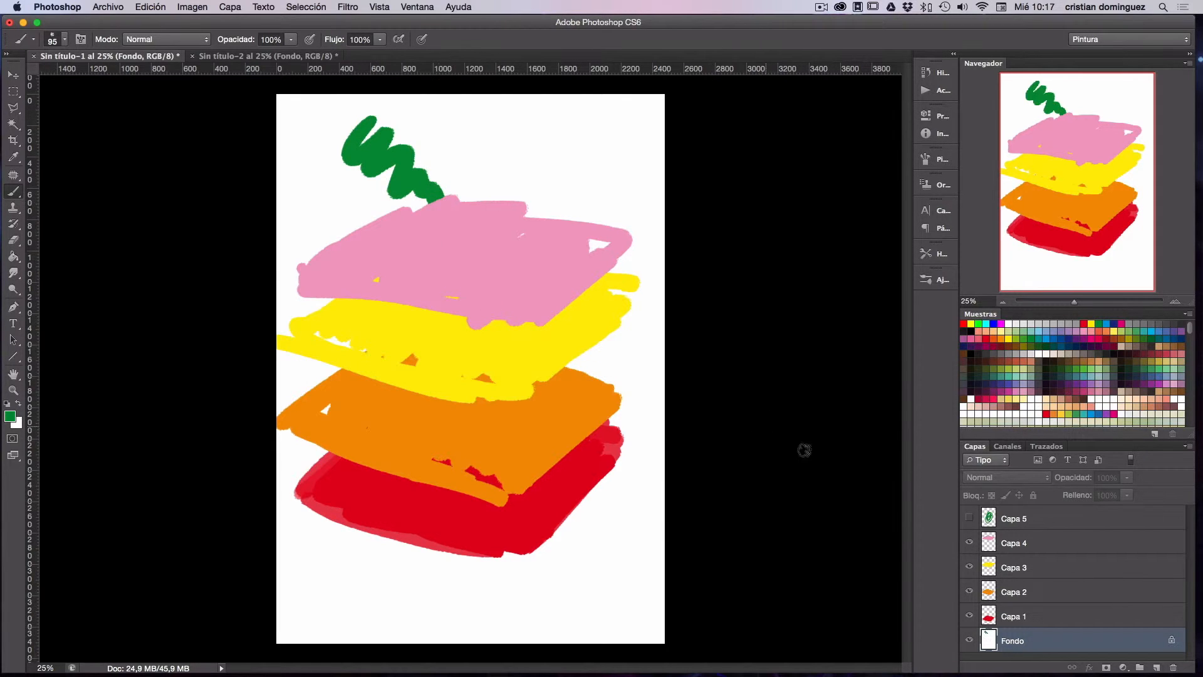
key("super+z")
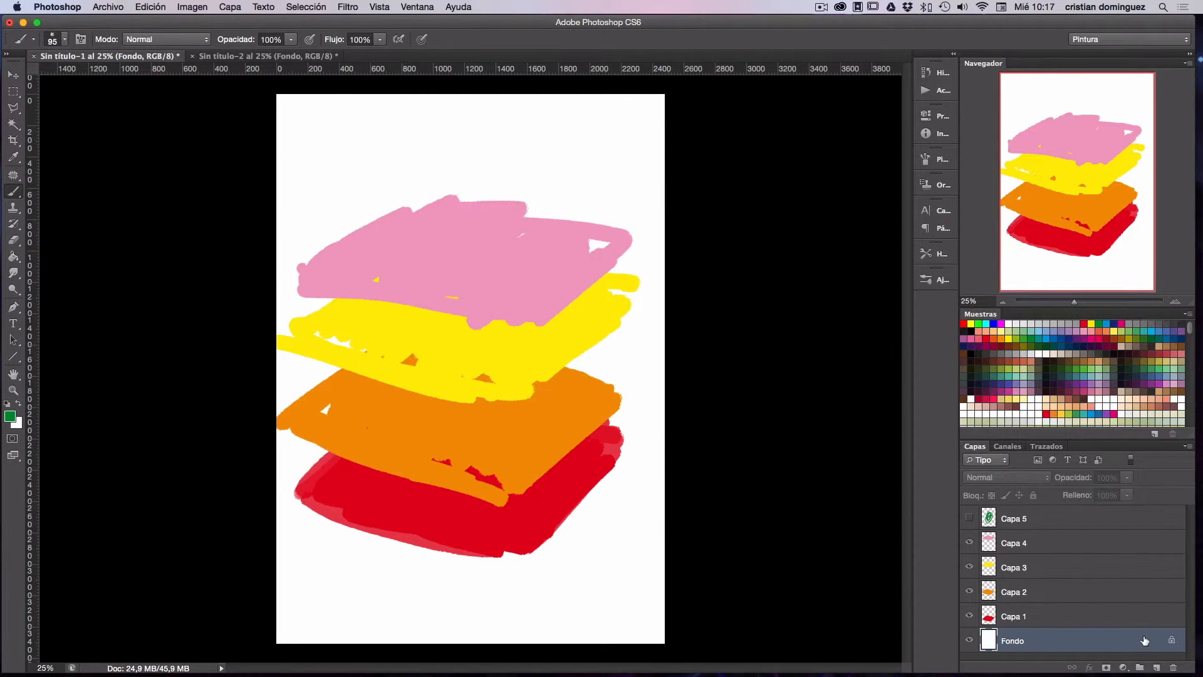
Step: Convert the locked Fondo background into a regular layer named "fondo"
double_click(1145, 641)
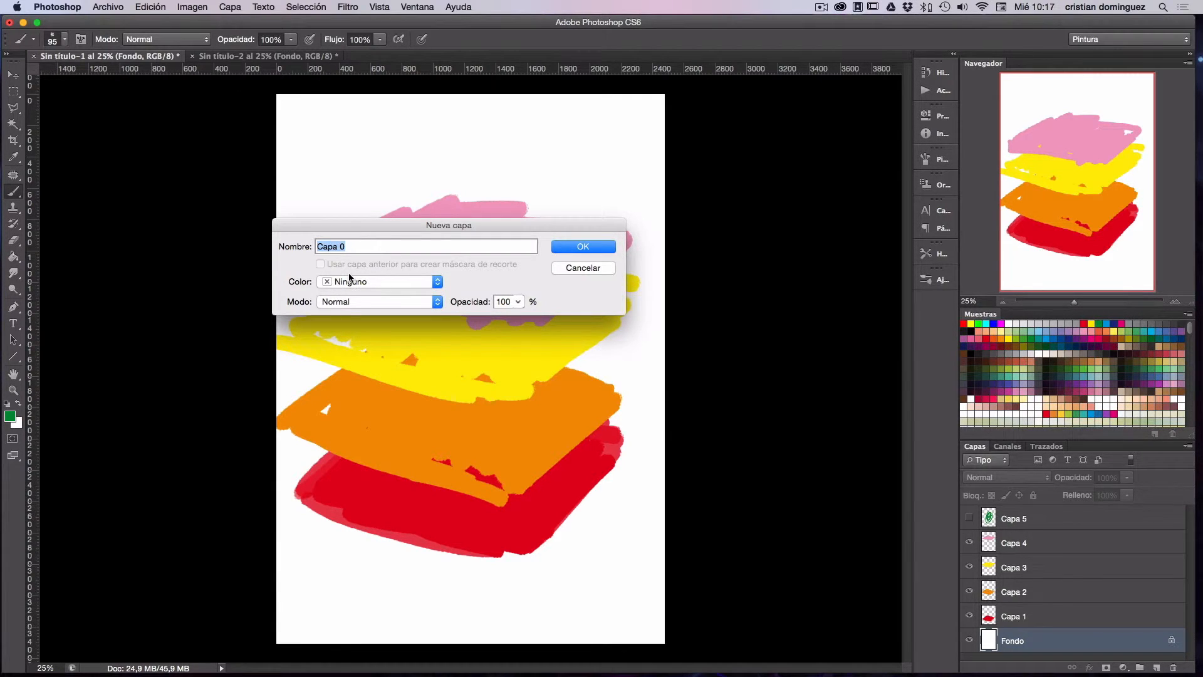
type("fondo")
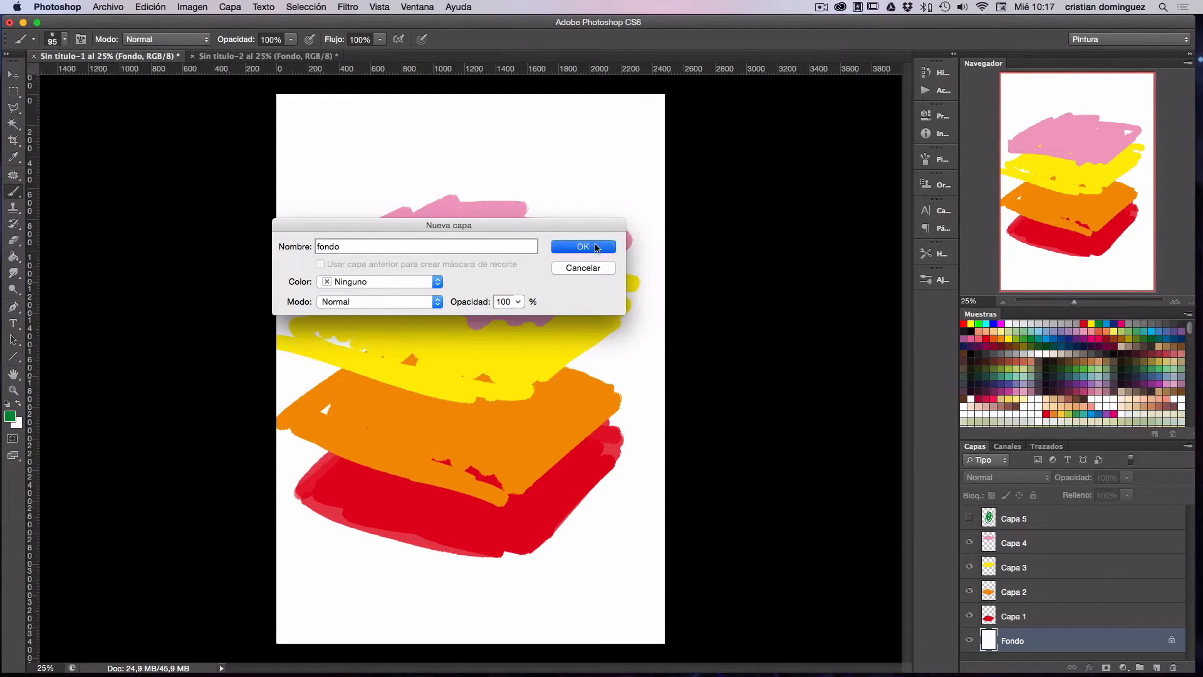
left_click(595, 246)
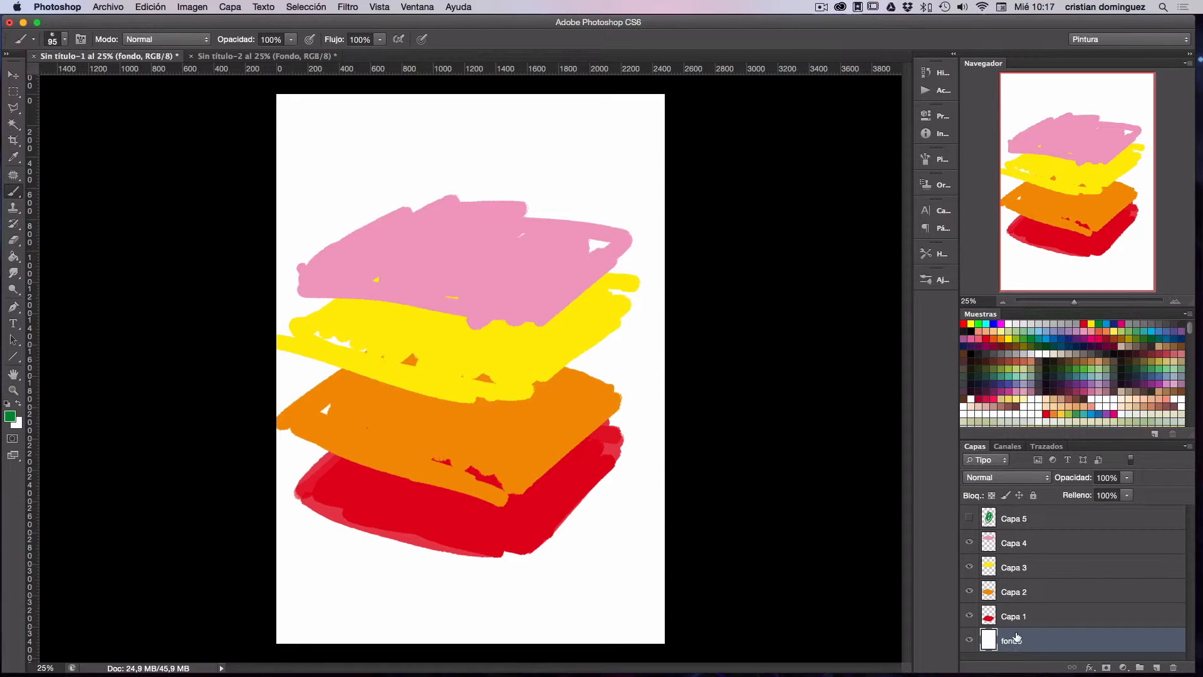
Step: Move the fondo layer up the stack and send it back to the bottom
left_click_drag(1025, 645, 1020, 549)
key("super+shift+bracketleft")
double_click(1026, 569)
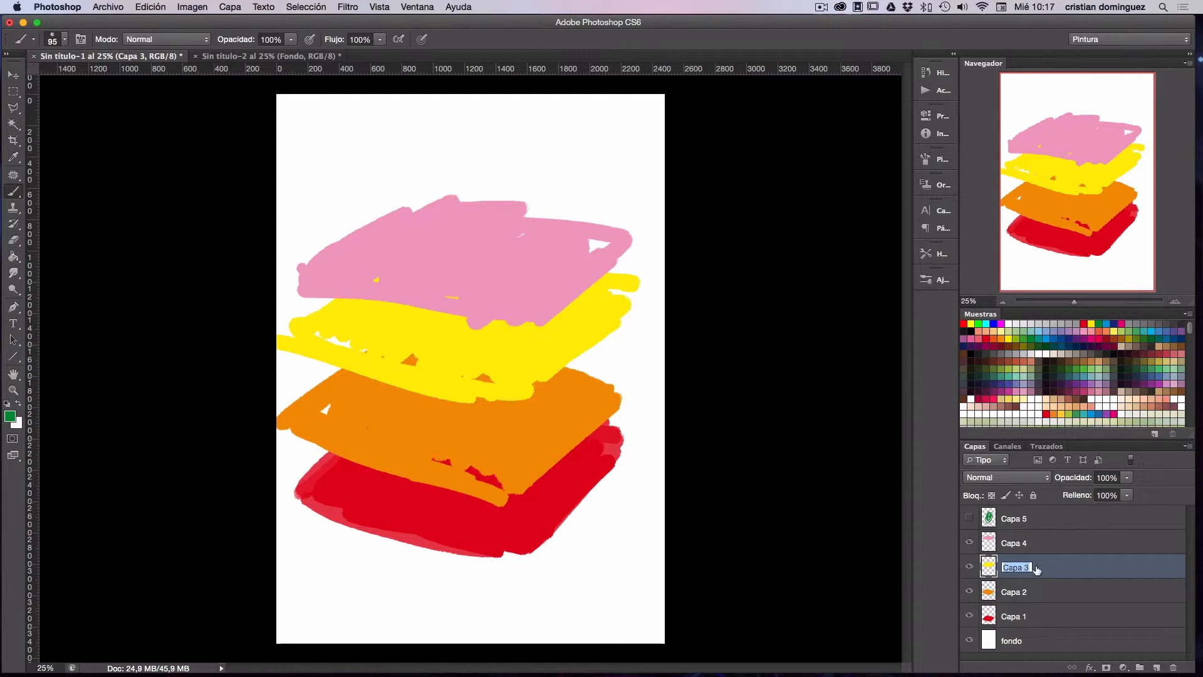
key("Return")
left_click(1040, 642)
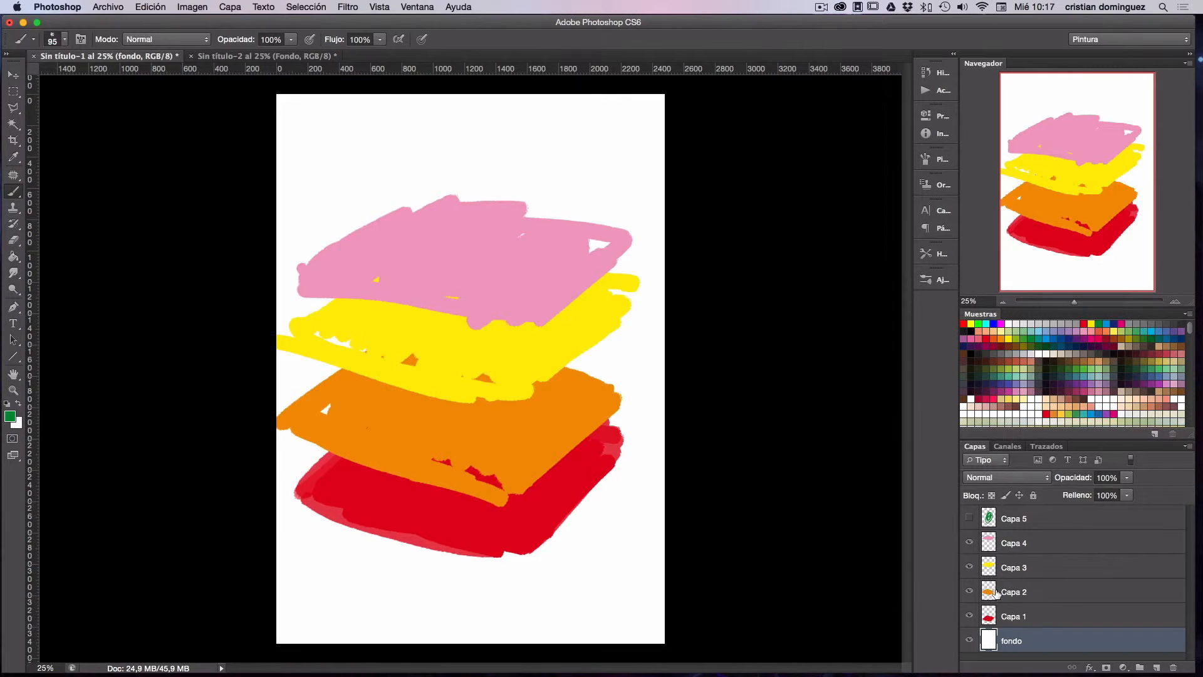
Step: Lock the transparent pixels of Capa 4 and, with Capa 1 to 3 hidden, repaint its pink shape reddish-brown with a size 487 brush
left_click(996, 542)
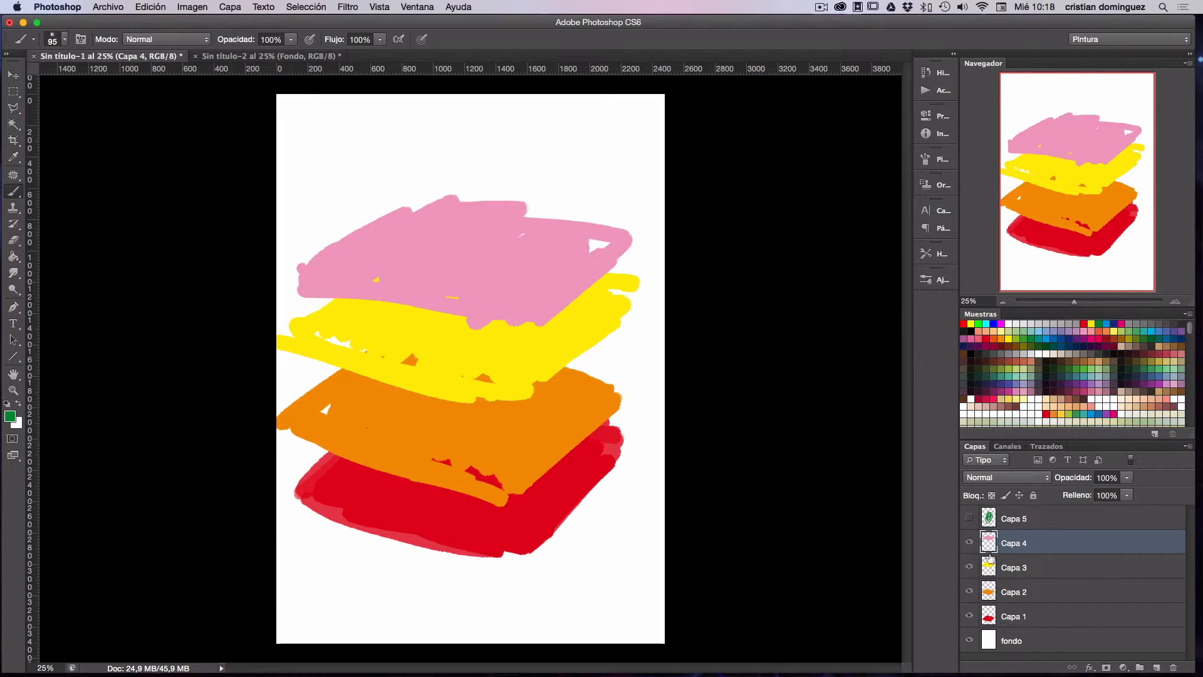
left_click(992, 496)
left_click(1019, 359)
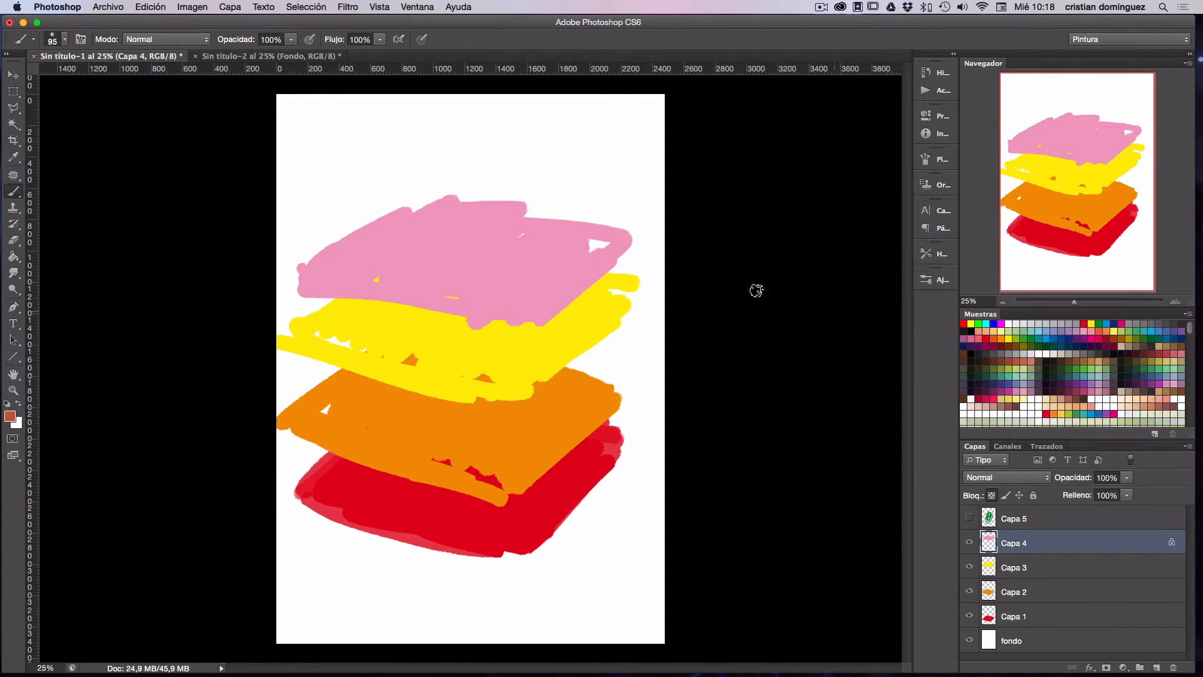
left_click_drag(495, 154, 537, 166)
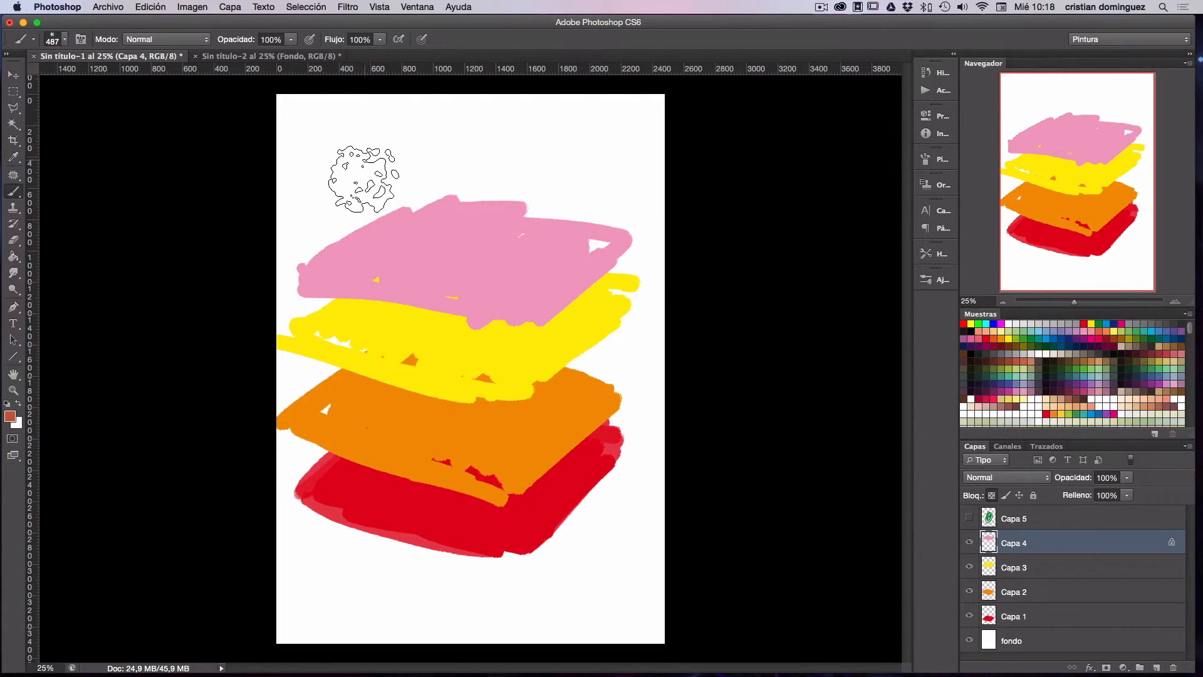
left_click_drag(970, 570, 974, 617)
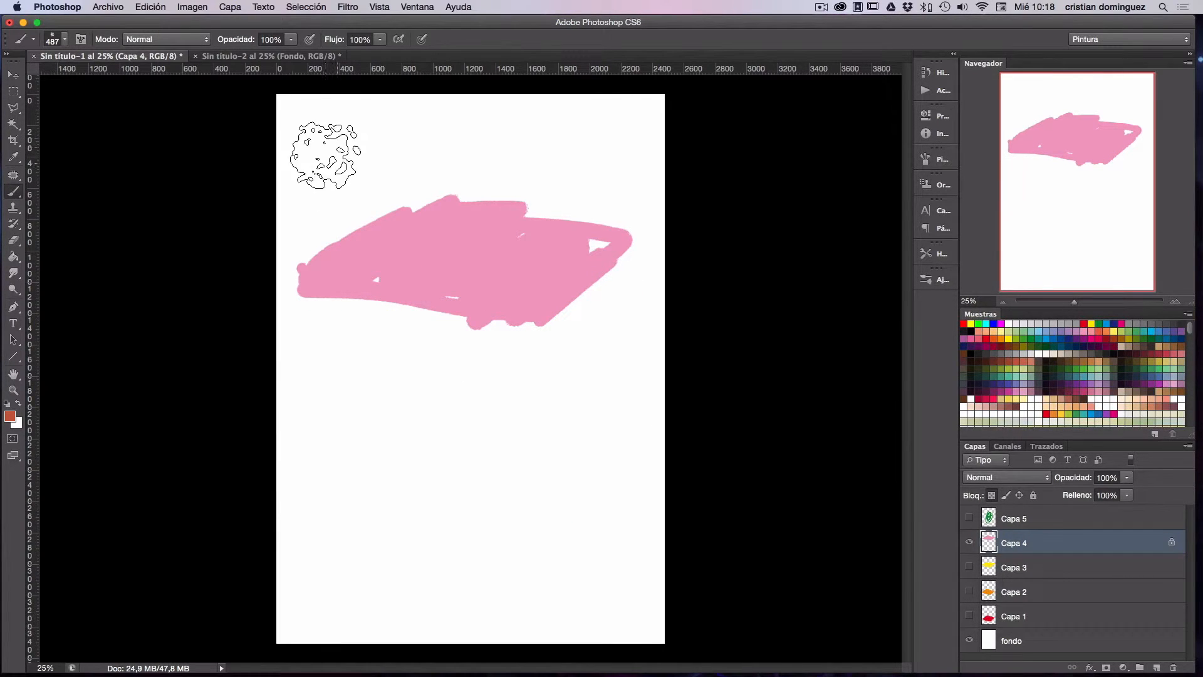
mouse_move(346, 139)
left_mouse_down()
mouse_move(359, 340)
mouse_move(342, 204)
mouse_move(341, 319)
mouse_move(337, 219)
mouse_move(514, 348)
mouse_move(571, 372)
mouse_move(351, 315)
mouse_move(267, 277)
mouse_move(468, 332)
mouse_move(589, 289)
mouse_move(499, 323)
mouse_move(487, 237)
mouse_move(426, 207)
mouse_move(440, 174)
mouse_move(505, 191)
mouse_move(534, 255)
mouse_move(349, 232)
mouse_move(493, 306)
mouse_move(539, 198)
mouse_move(411, 314)
mouse_move(458, 352)
left_mouse_up()
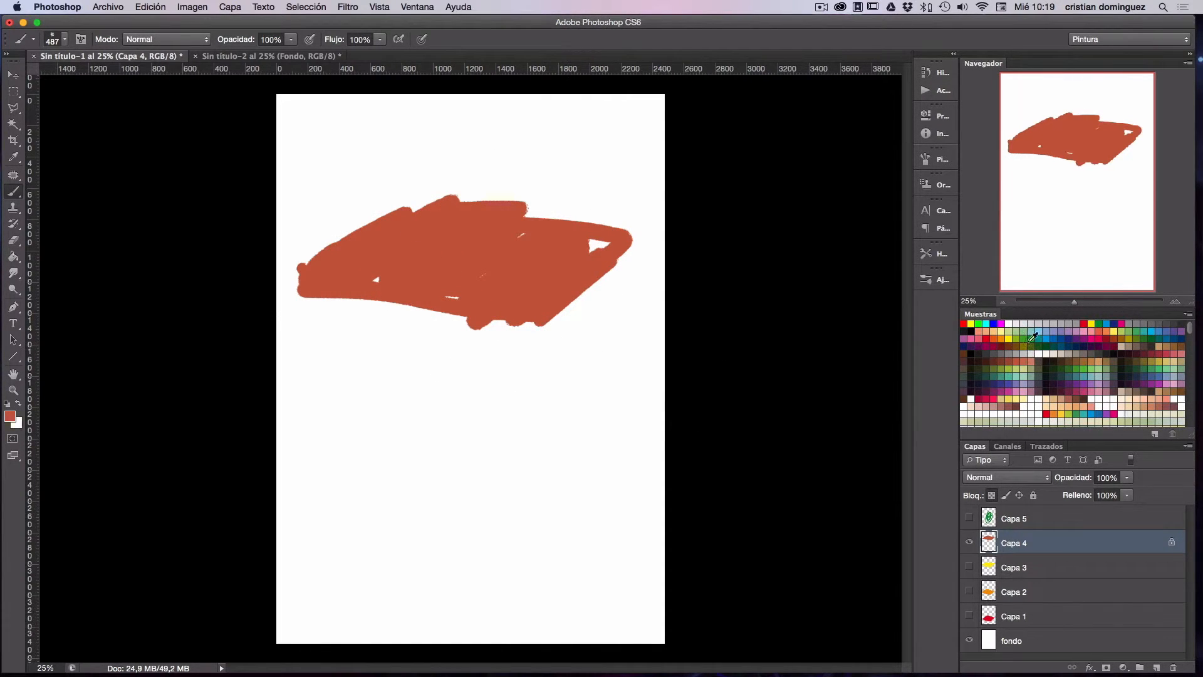
Step: Repaint part of the Capa 4 shape in light orange and cover the whole shape in pale peach
left_click(984, 328)
left_click(964, 324)
mouse_move(432, 201)
left_mouse_down()
mouse_move(623, 209)
mouse_move(592, 191)
mouse_move(626, 234)
left_mouse_up()
left_click(985, 331)
mouse_move(567, 204)
left_mouse_down()
mouse_move(626, 207)
mouse_move(537, 201)
mouse_move(619, 292)
mouse_move(629, 266)
mouse_move(566, 323)
left_mouse_up()
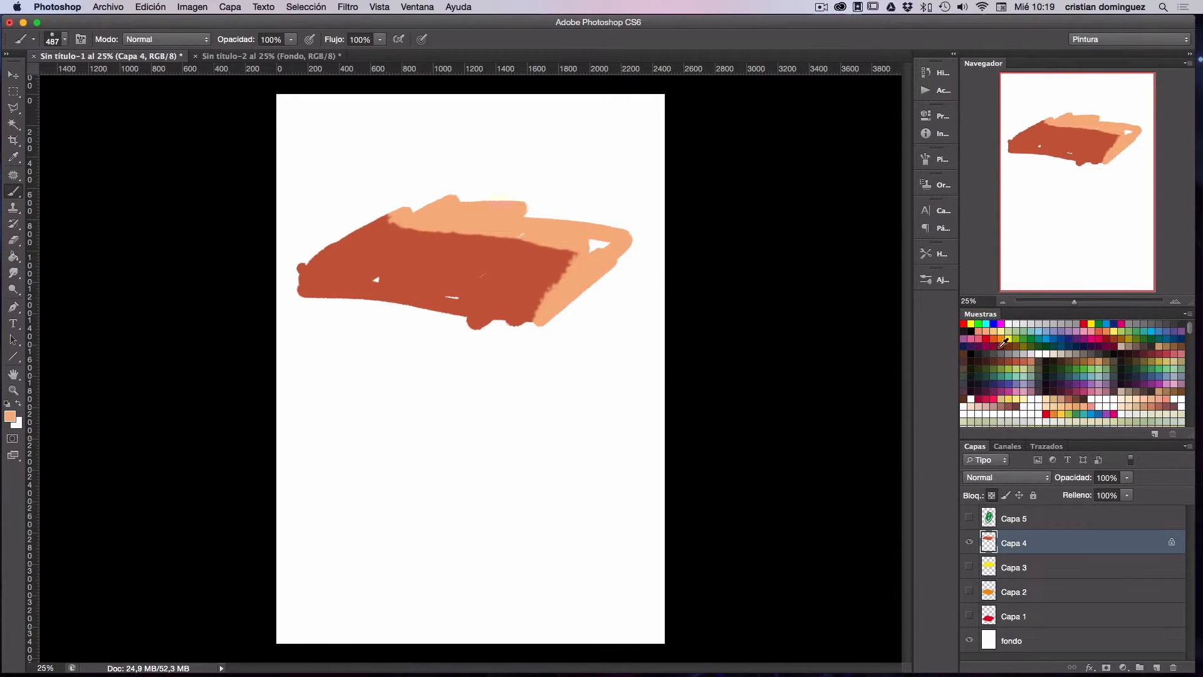
left_click(990, 331)
mouse_move(349, 193)
left_mouse_down()
mouse_move(327, 247)
mouse_move(362, 320)
mouse_move(451, 314)
left_mouse_up()
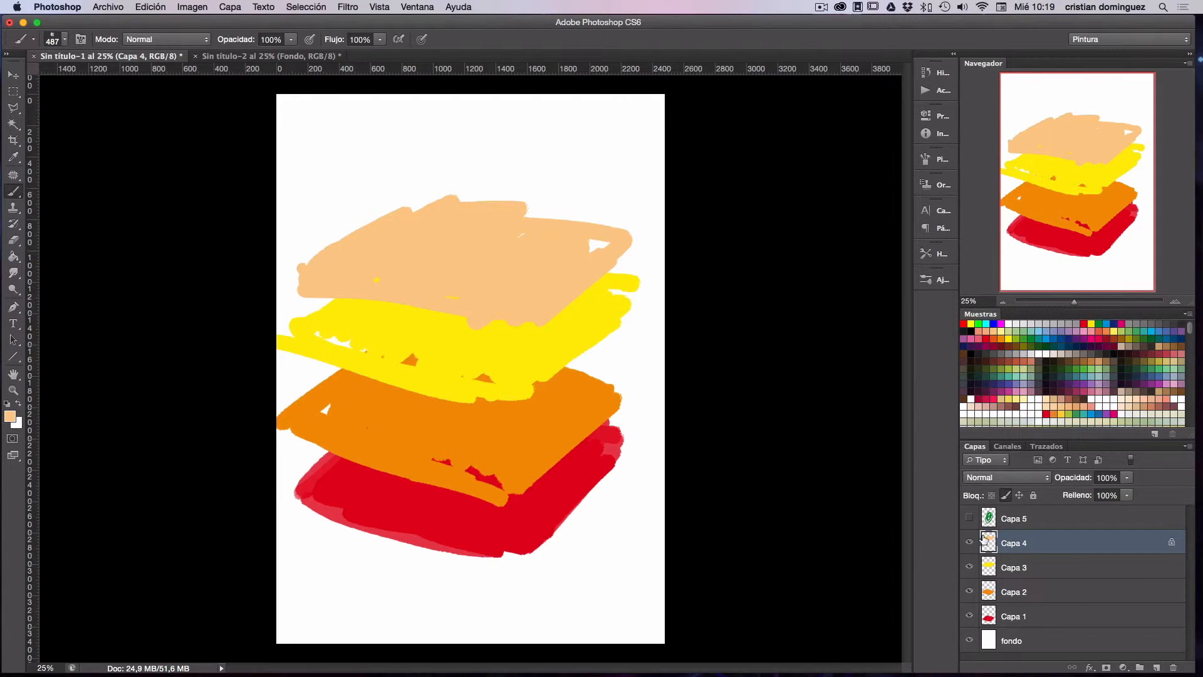
Step: With the image pixels of Capa 4 locked, try to paint on it and move its peach shape slightly up and to the right
left_click(488, 161)
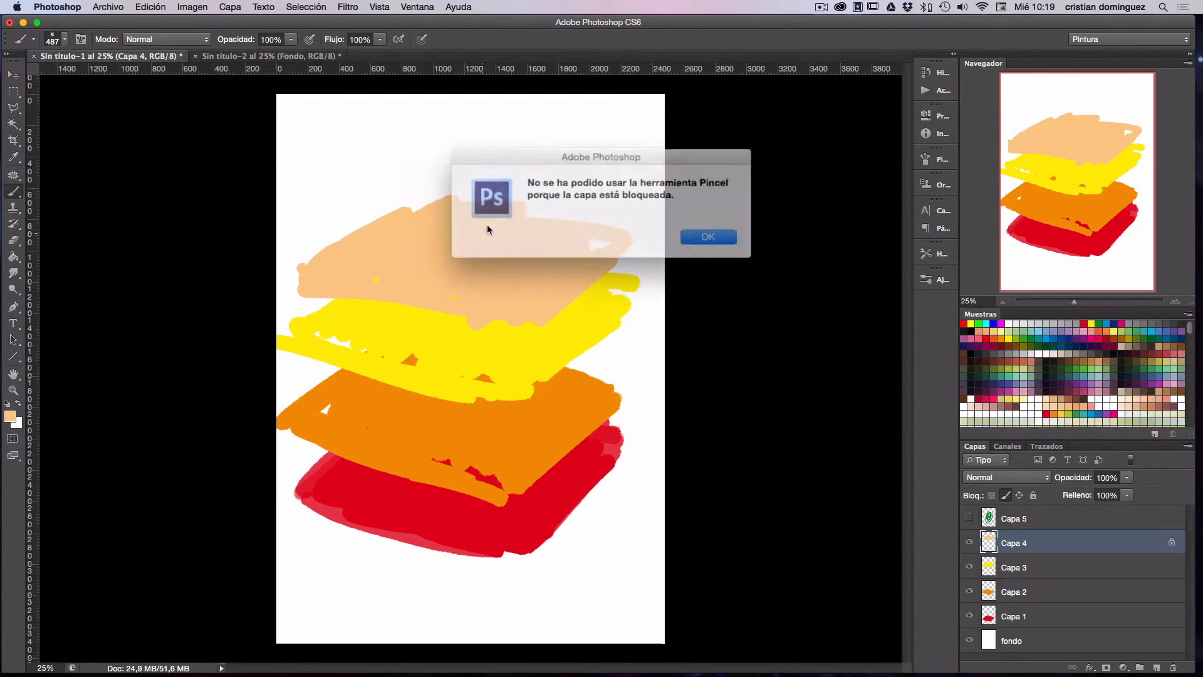
left_click(695, 233)
key("v")
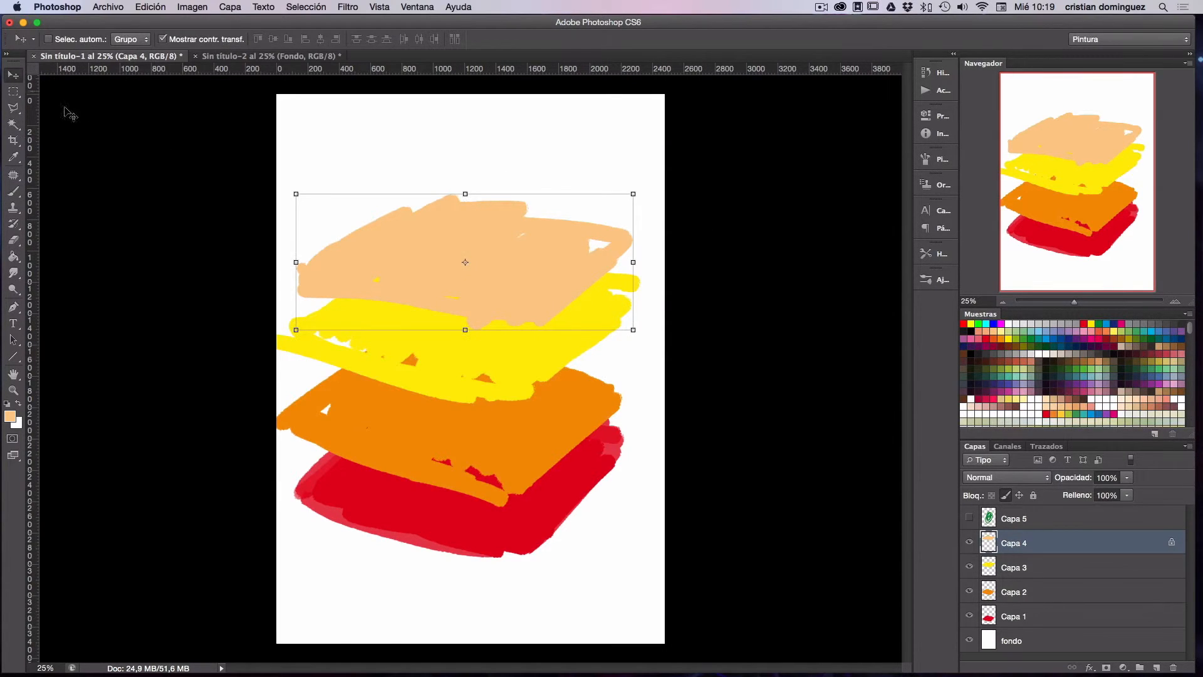
mouse_move(480, 244)
left_mouse_down()
mouse_move(487, 313)
mouse_move(480, 199)
mouse_move(502, 242)
mouse_move(497, 228)
mouse_move(470, 250)
left_mouse_up()
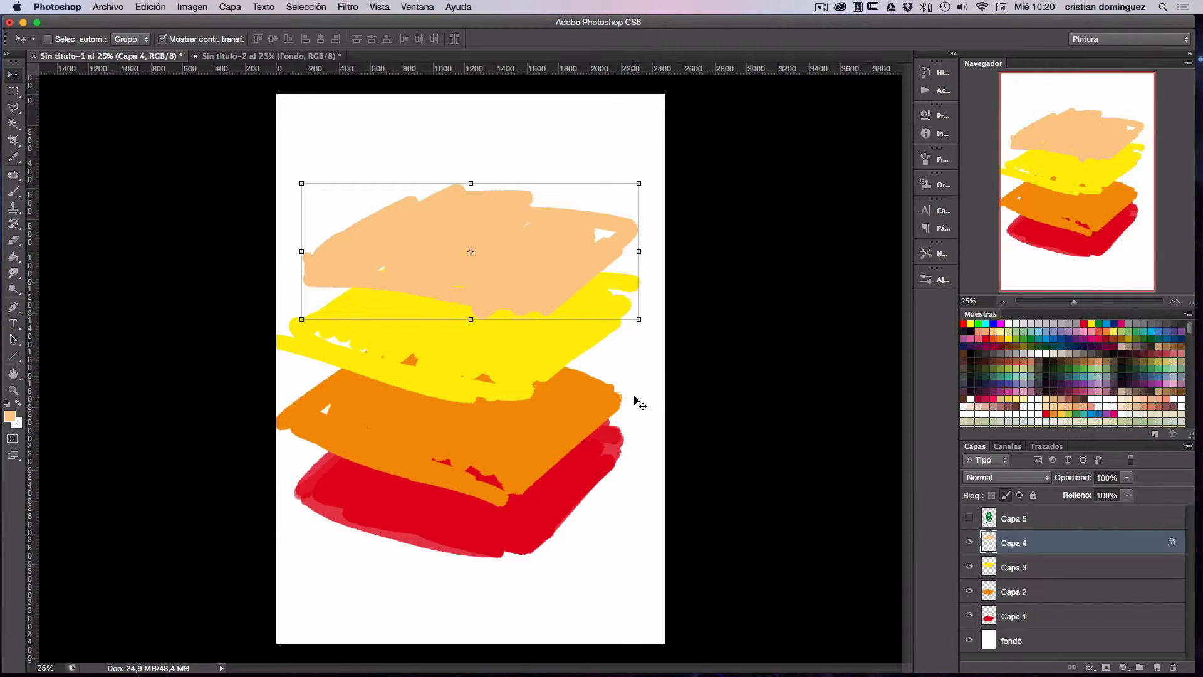
Step: Lock only the position of Capa 4 and try to move its peach shape
left_click(1020, 497)
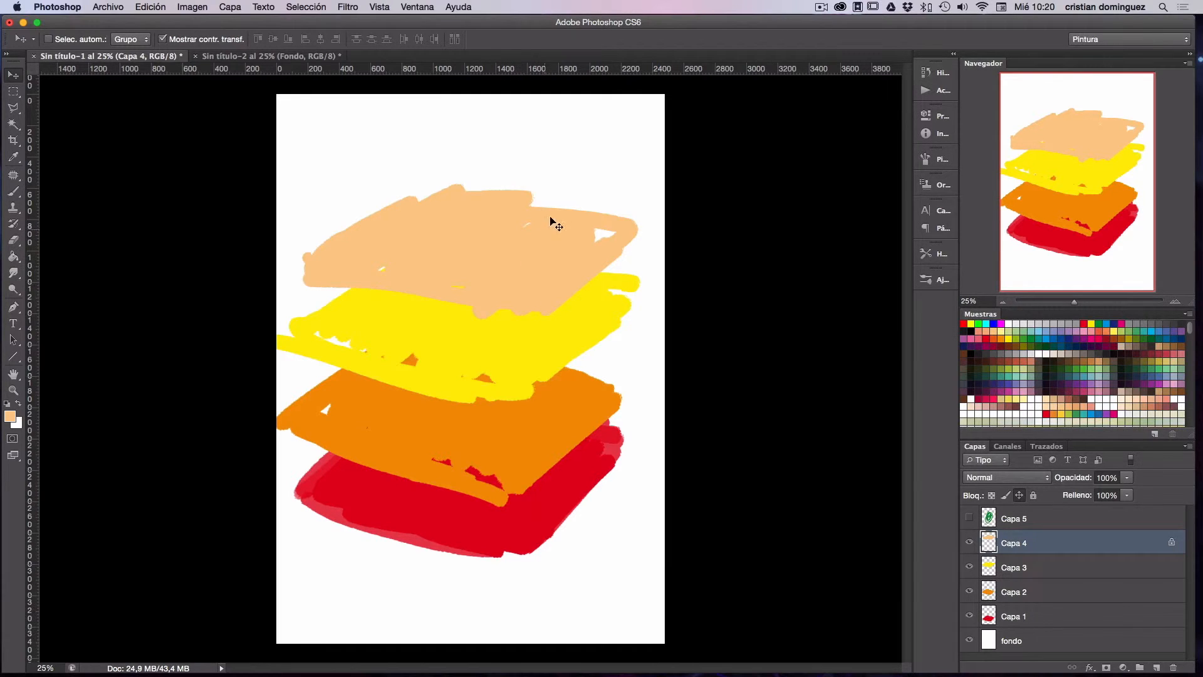
left_click(539, 242)
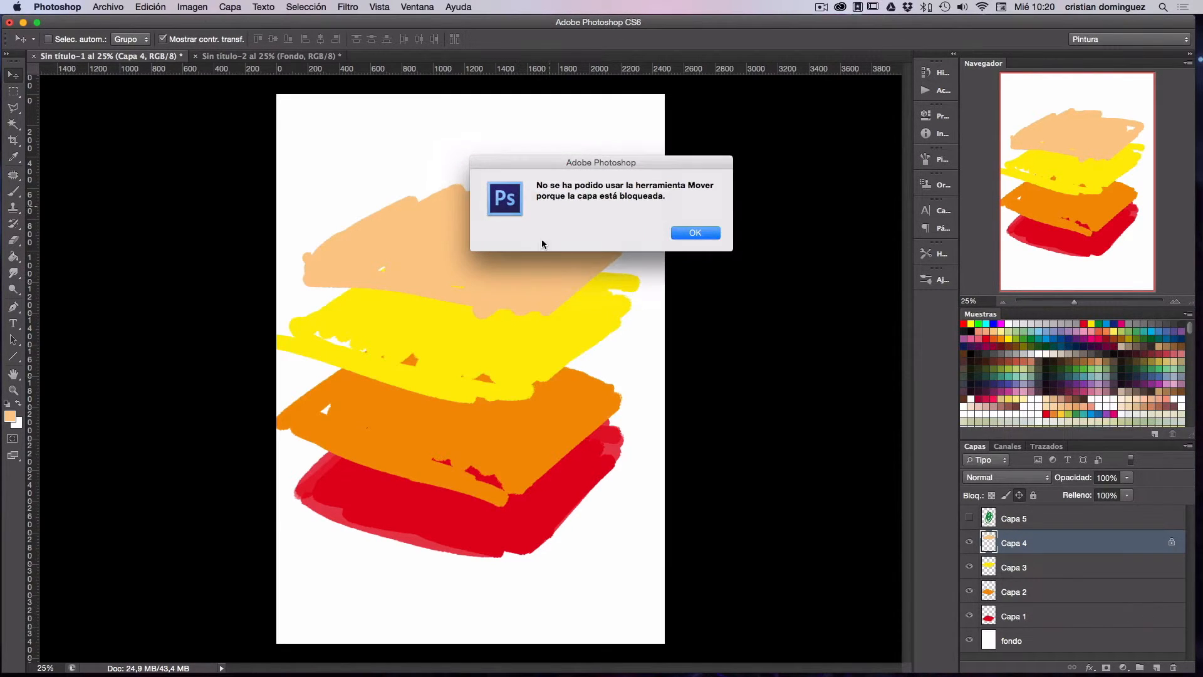
left_click(688, 234)
Step: With Capa 4 position-locked, test the brush, undo a green size 47 scribble, and paint the right end of its shape green
left_click(13, 191)
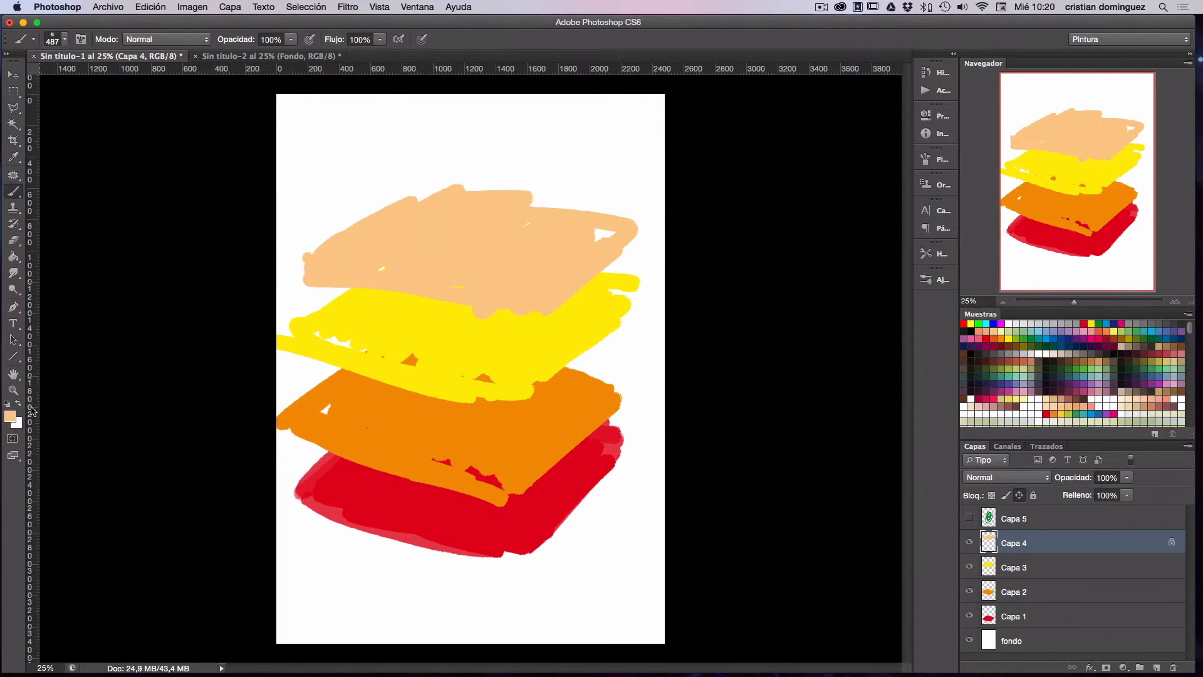
key("x")
mouse_move(402, 216)
left_mouse_down()
mouse_move(368, 216)
mouse_move(434, 260)
left_mouse_up()
key("super+z")
left_click(1013, 337)
mouse_move(569, 146)
left_mouse_down()
mouse_move(552, 196)
mouse_move(584, 216)
left_mouse_up()
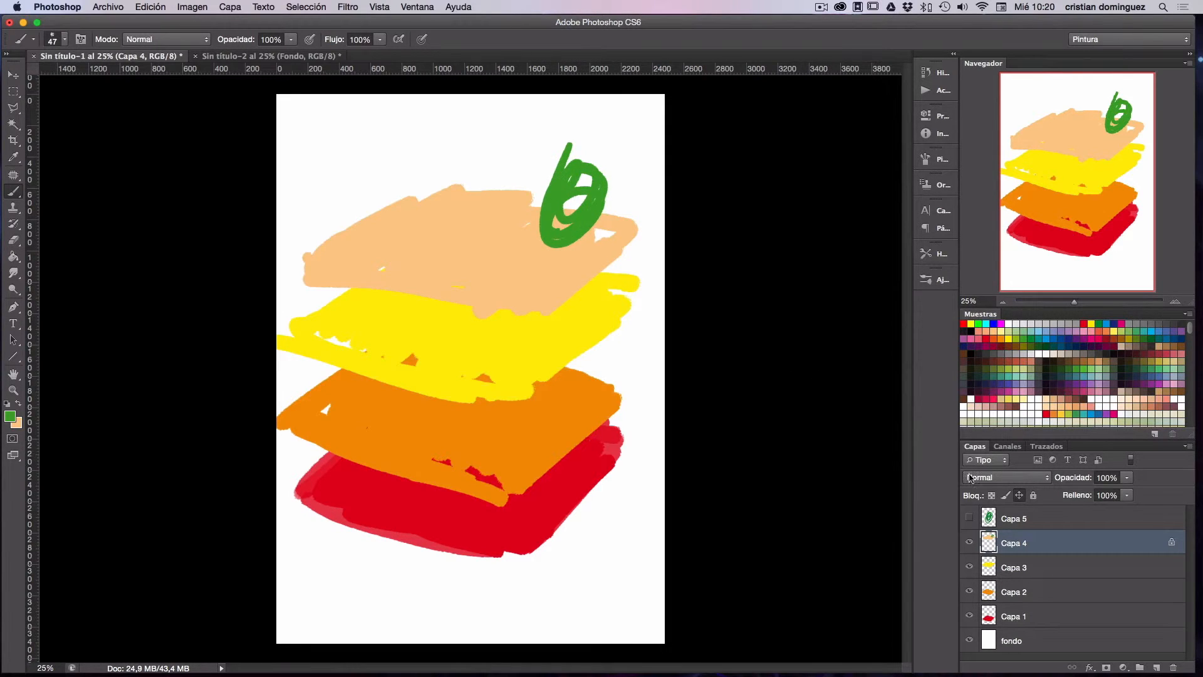
key("super+z")
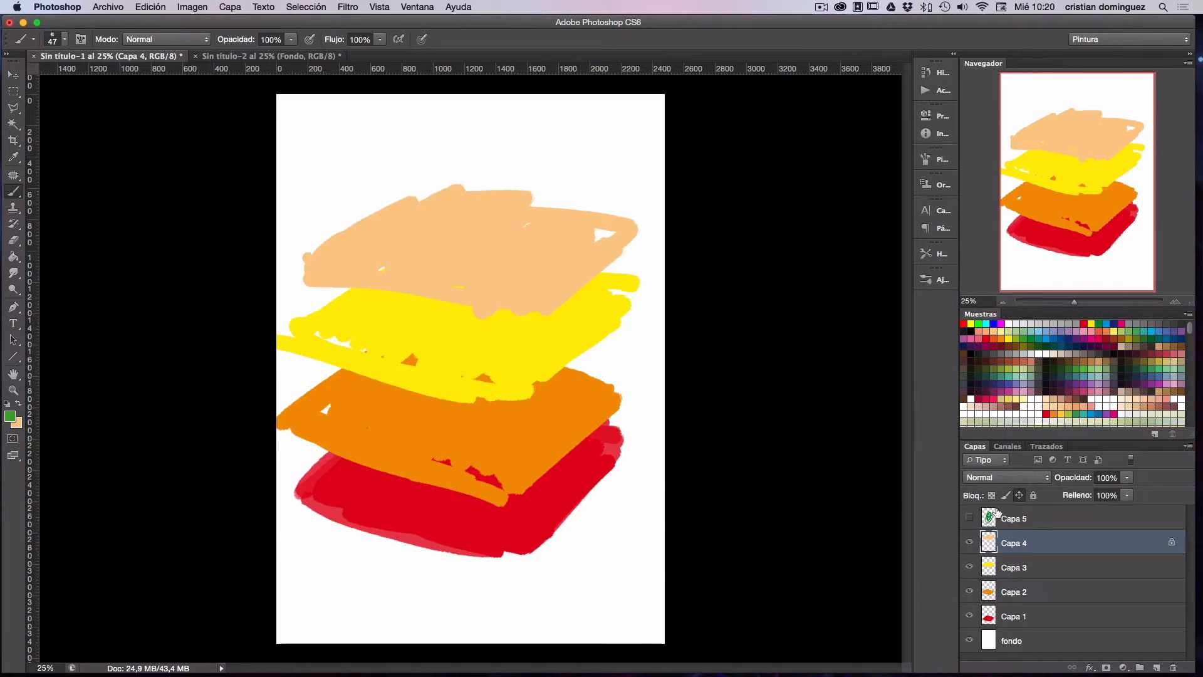
key("super+z")
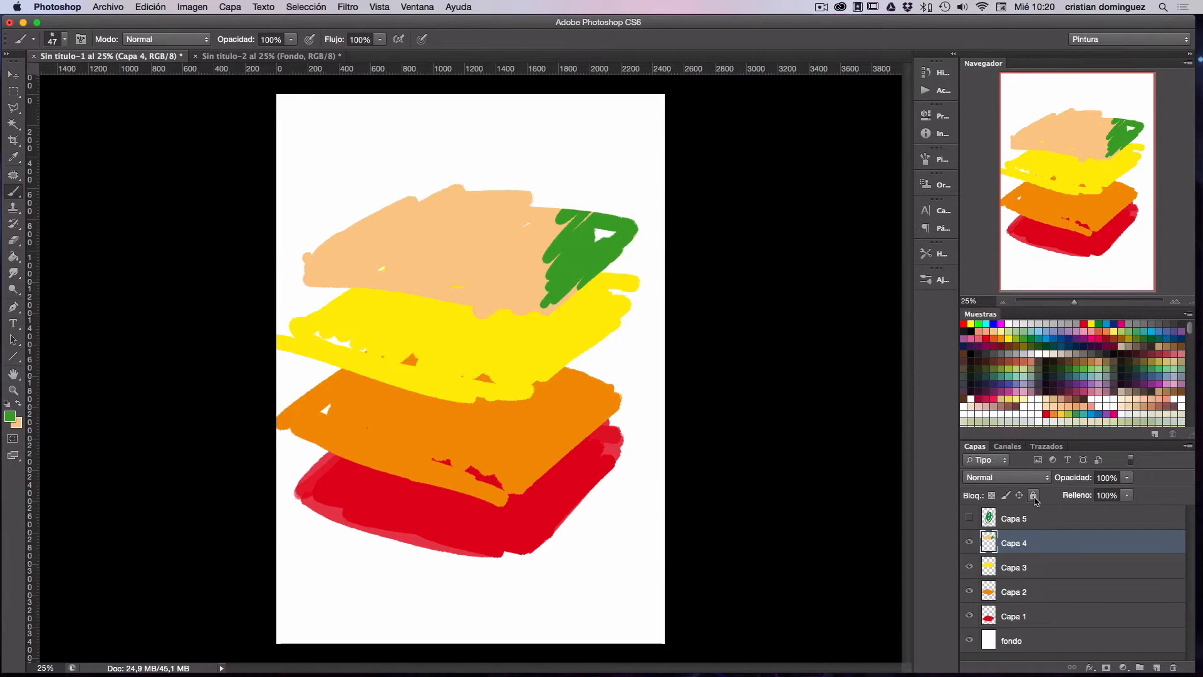
Step: Lock Capa 4 completely and try both painting on its shape and moving it
left_click(1034, 495)
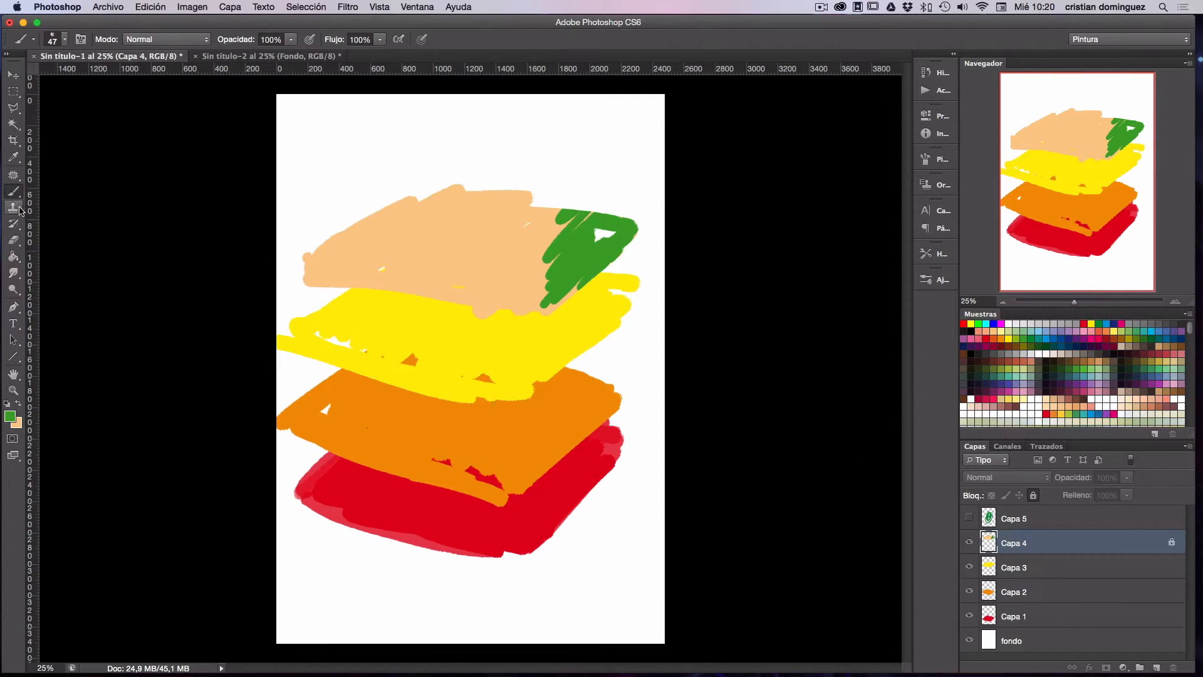
left_click(438, 236)
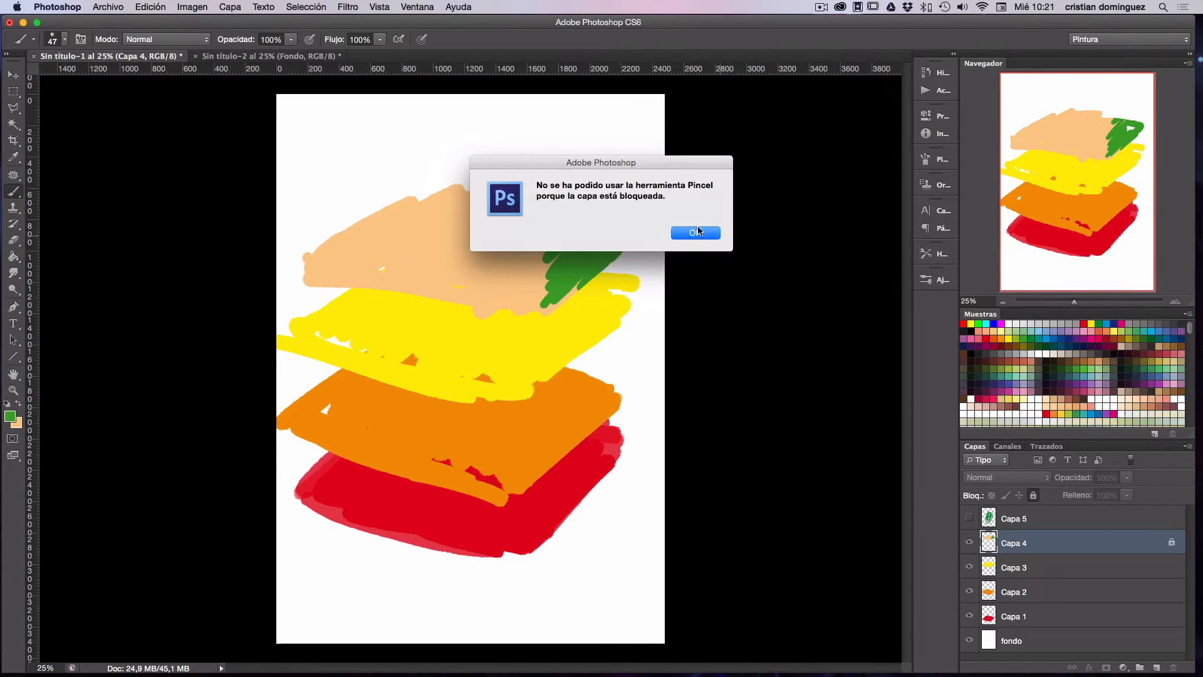
left_click(692, 236)
left_click(13, 76)
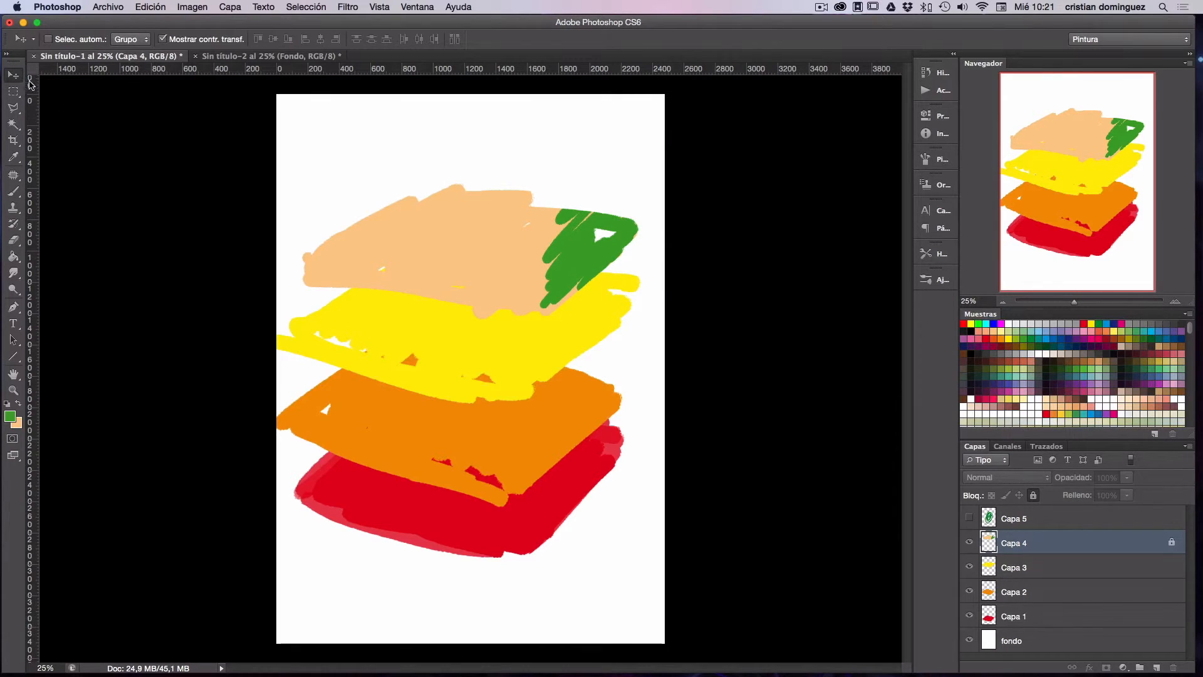
left_click(451, 216)
left_click(713, 239)
Step: With only the transparent pixels of Capa 4 locked, cover its whole shape in green and reduce the brush size to 191
key("b")
key("alt+BackSpace")
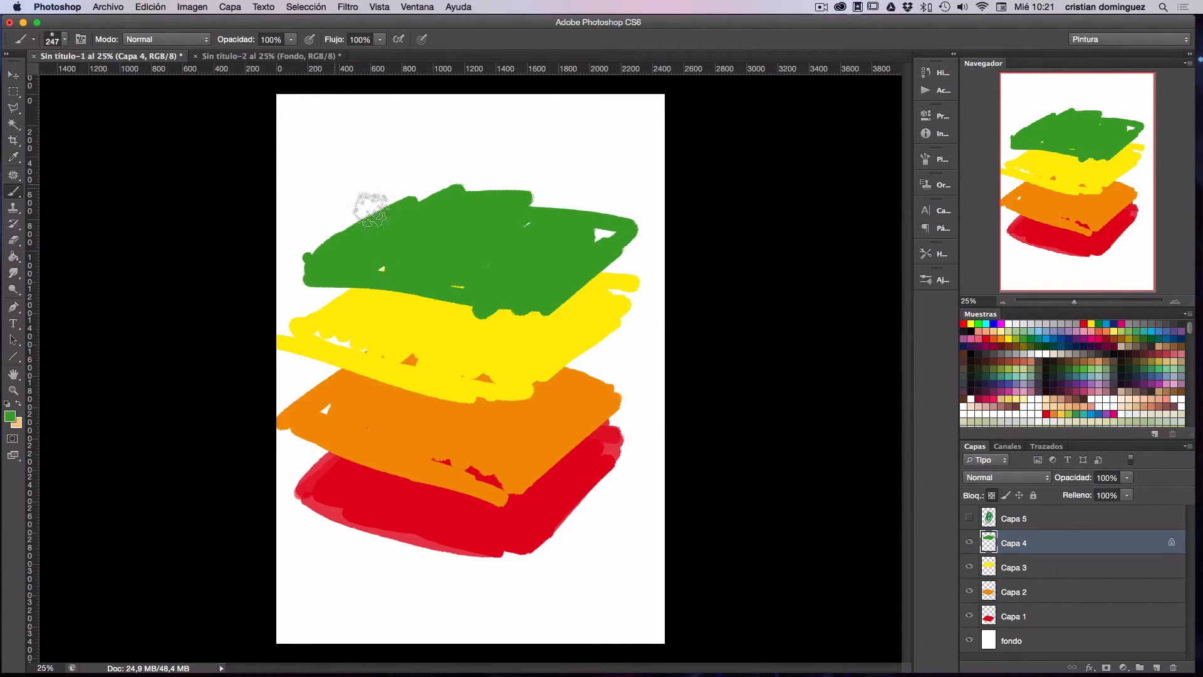
left_click_drag(465, 359, 455, 340)
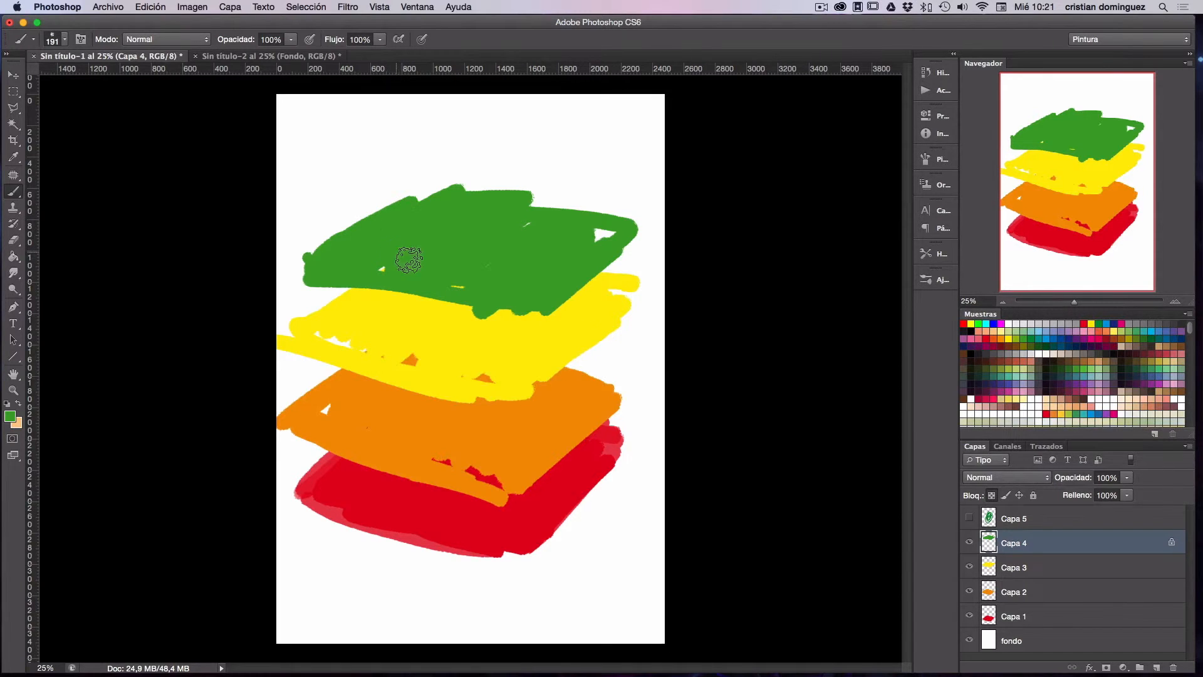
Step: Add a new layer above Capa 4 and paint a long vertical light-blue stroke on it with the brush at 46% opacity
left_click(1157, 666)
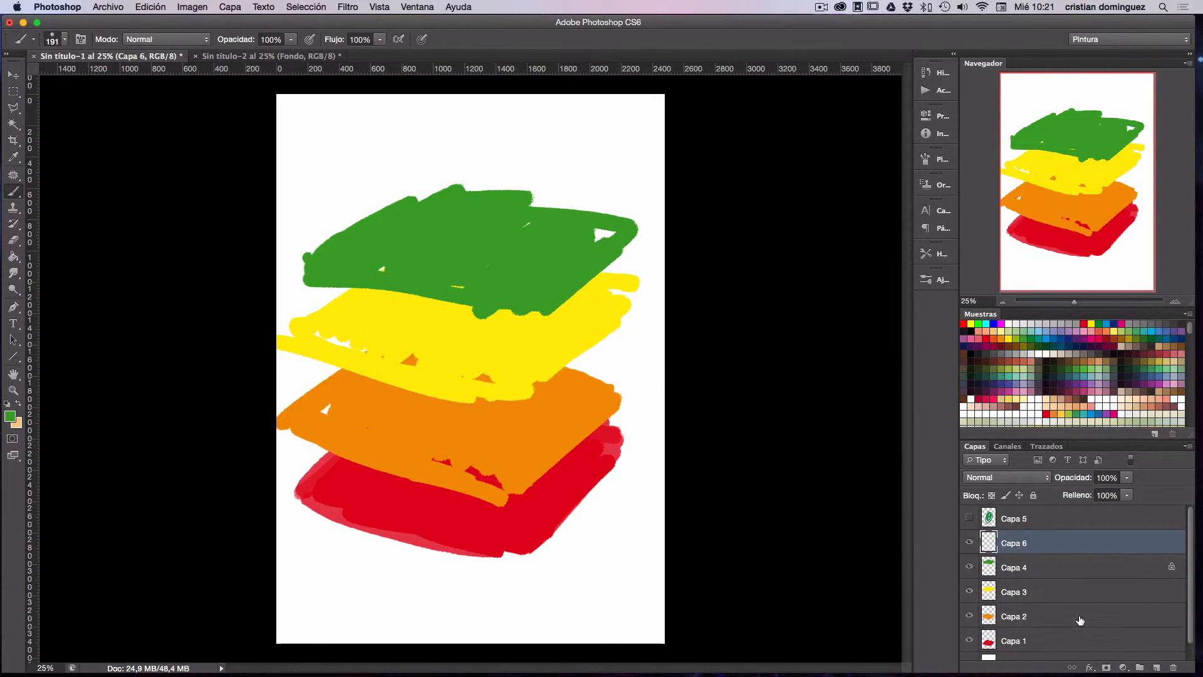
left_click(289, 40)
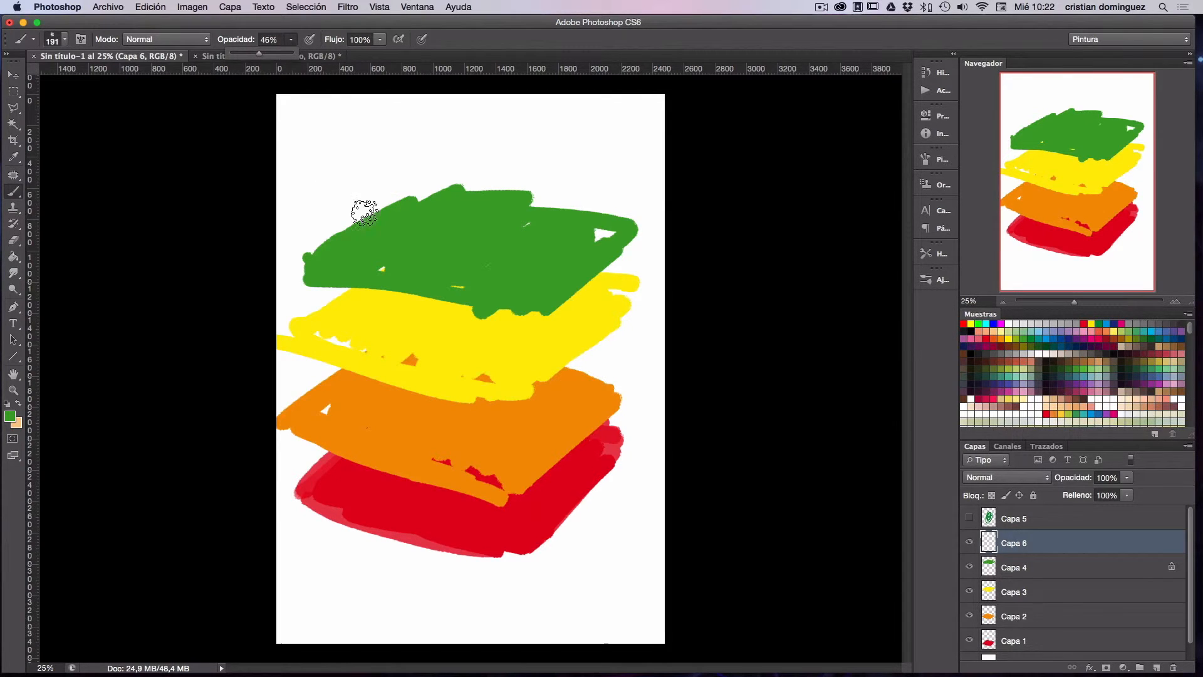
left_click(291, 42)
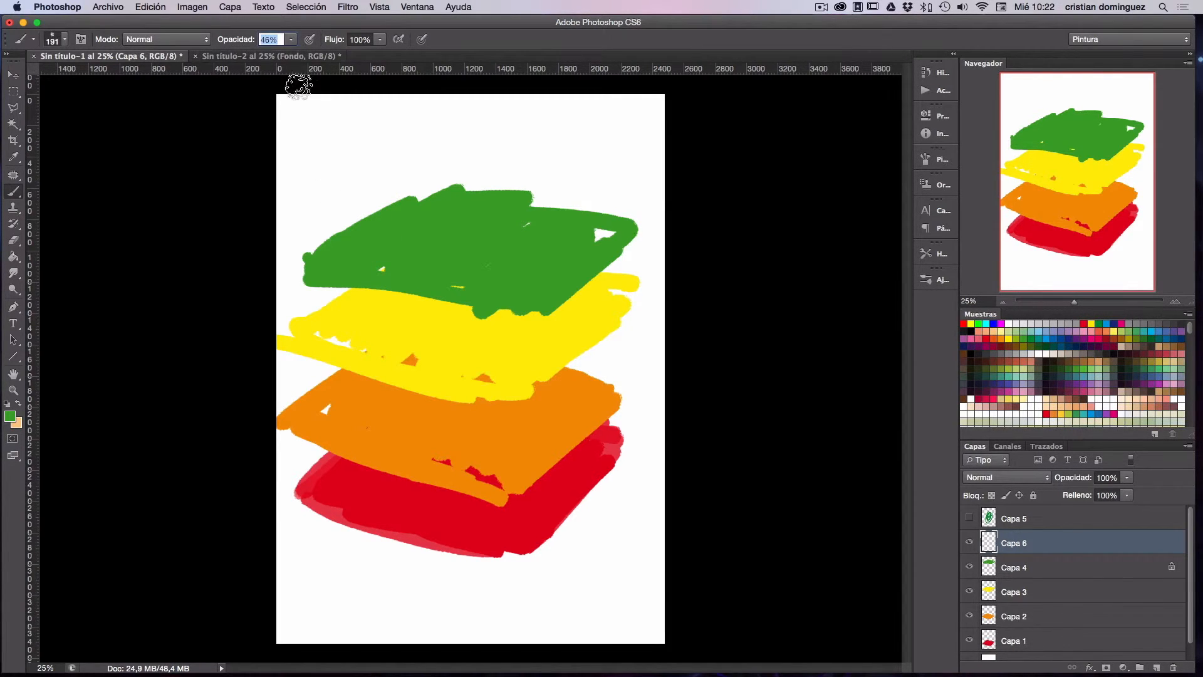
left_click(1043, 322)
left_click_drag(346, 149, 358, 583)
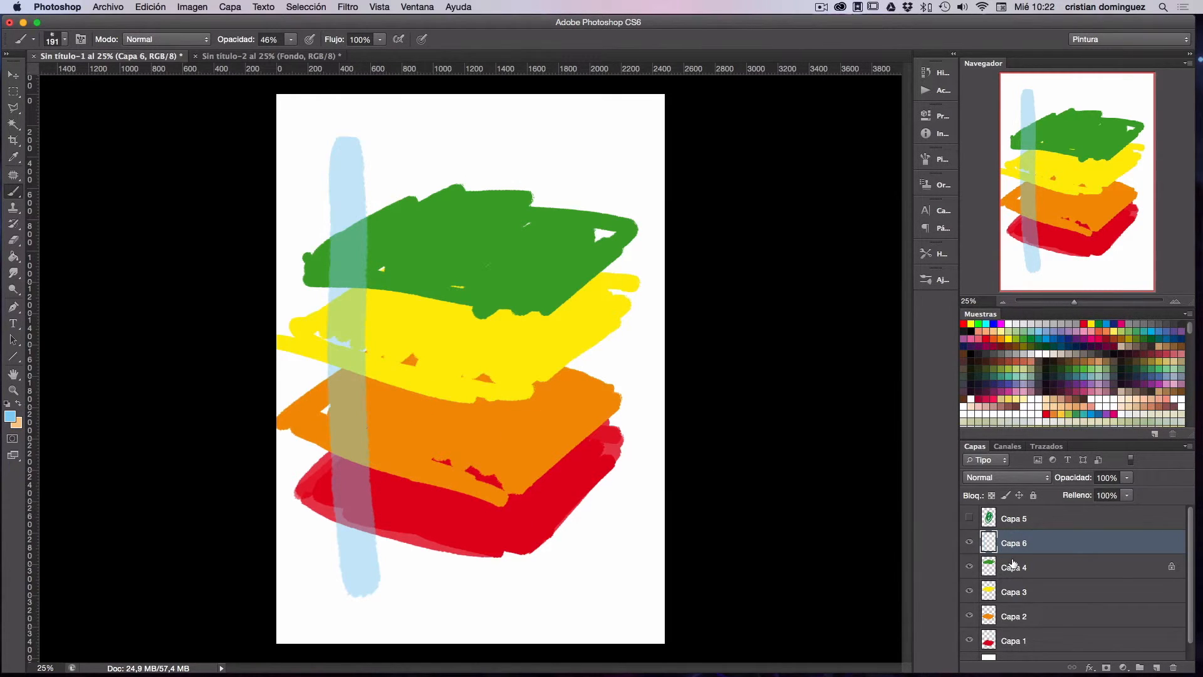
Step: Move Capa 6 below Capa 1 and back above Capa 4, and paint more overlapping light-blue strokes across the coloured shapes
left_click_drag(1017, 549, 1012, 652)
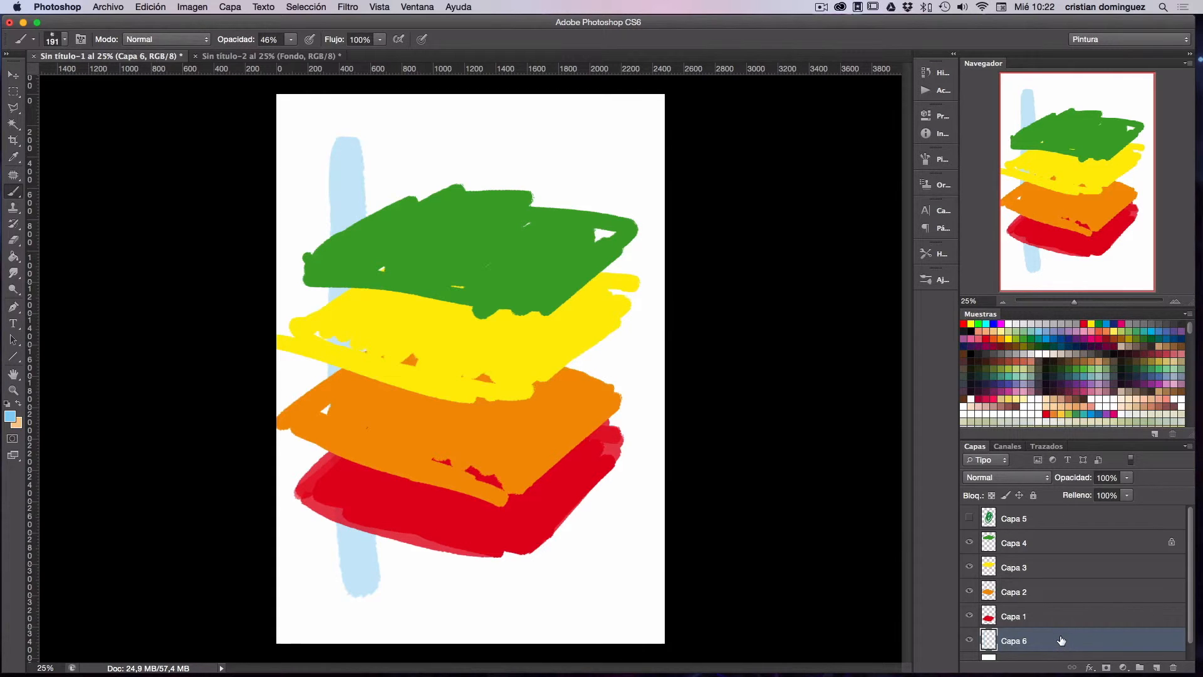
left_click_drag(1046, 642, 1040, 532)
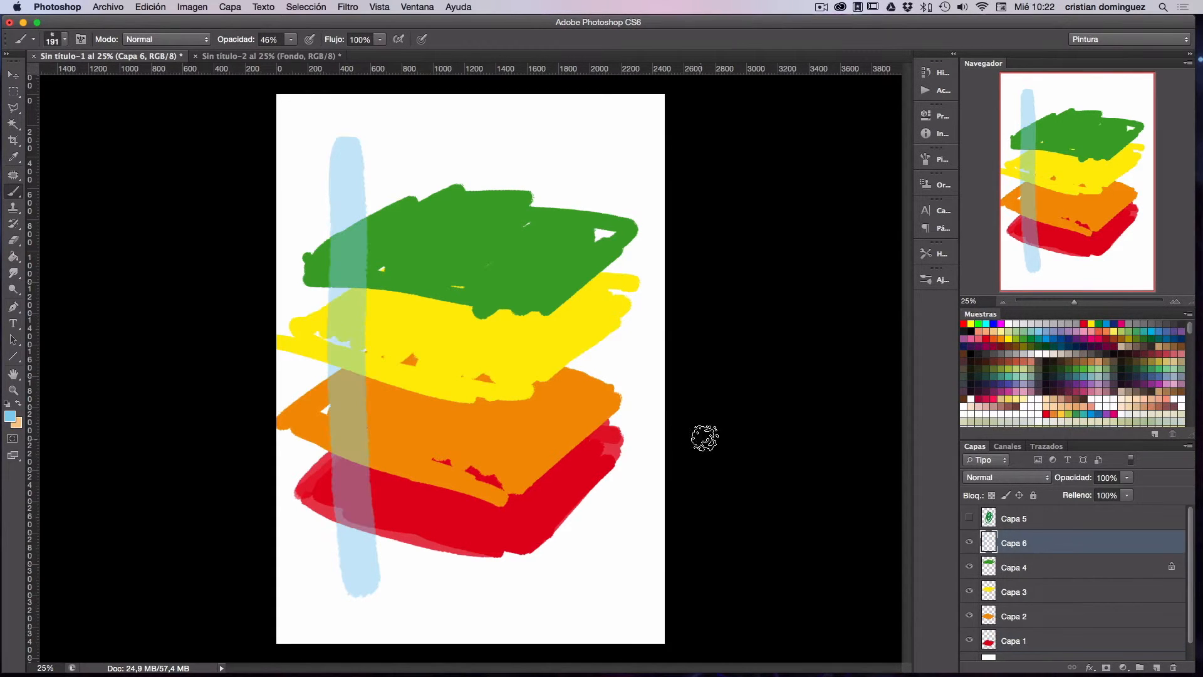
left_click_drag(378, 164, 398, 551)
mouse_move(415, 183)
left_mouse_down()
mouse_move(412, 410)
mouse_move(435, 567)
left_mouse_up()
mouse_move(448, 395)
left_mouse_down()
mouse_move(309, 330)
mouse_move(411, 384)
mouse_move(393, 352)
mouse_move(492, 495)
left_mouse_up()
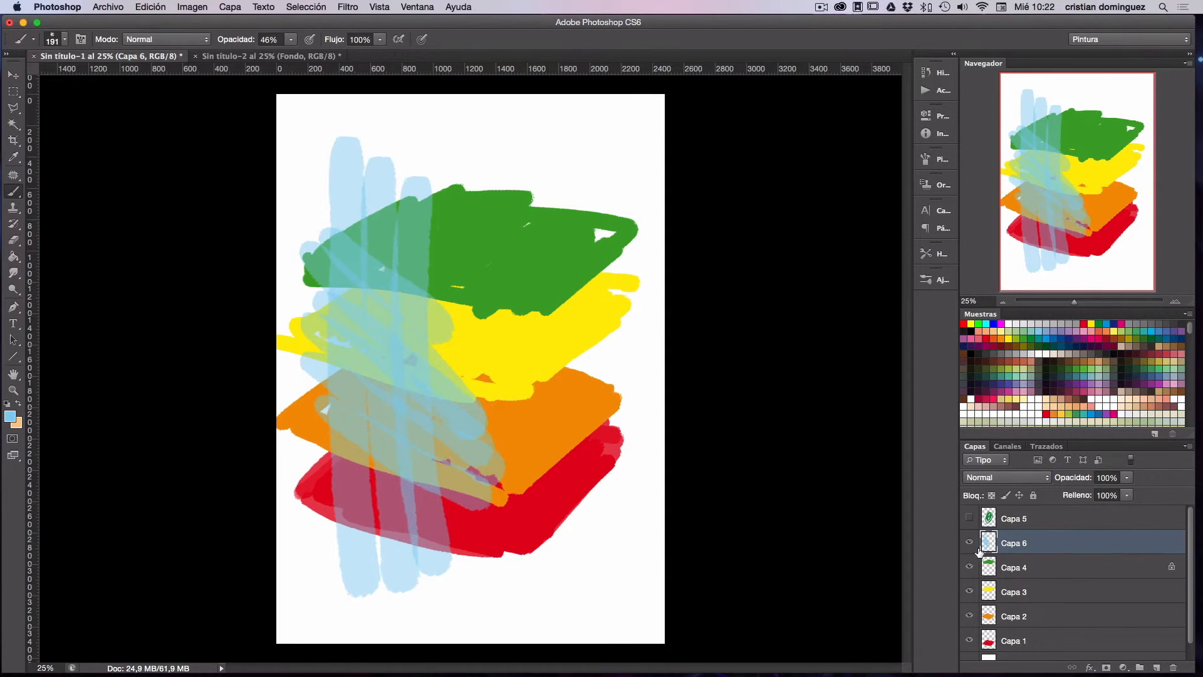
Step: Hide Capa 6 and lower the opacity of Capa 4 to 65%
left_click(1054, 571)
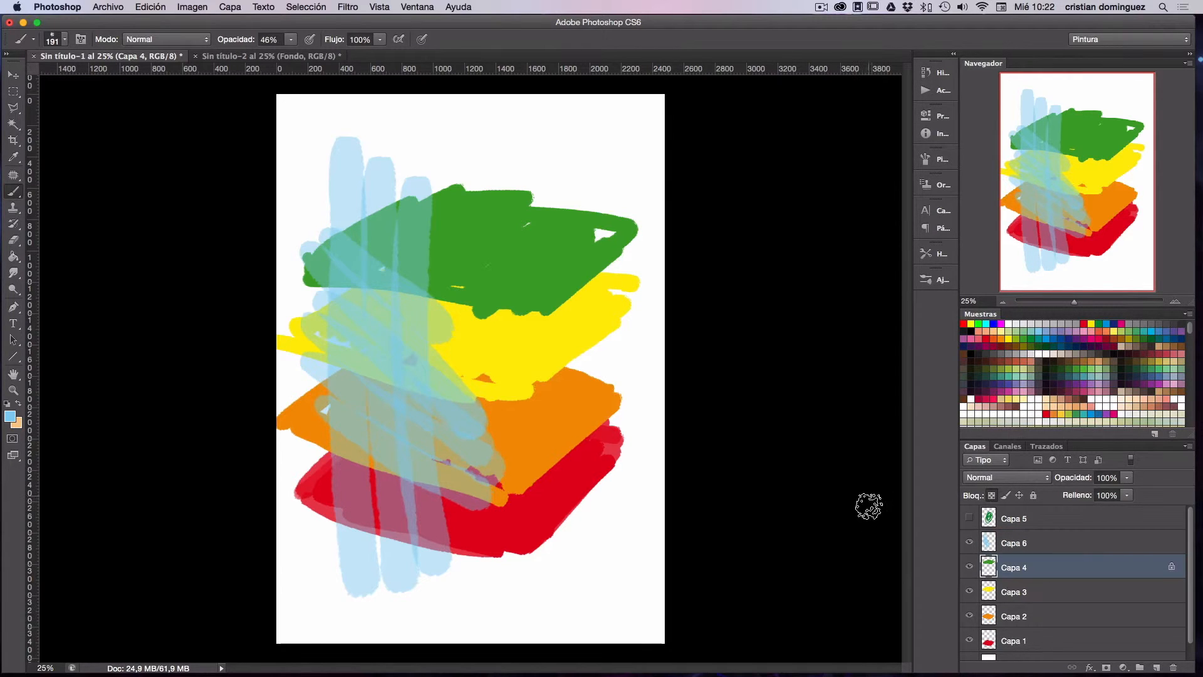
left_click(969, 542)
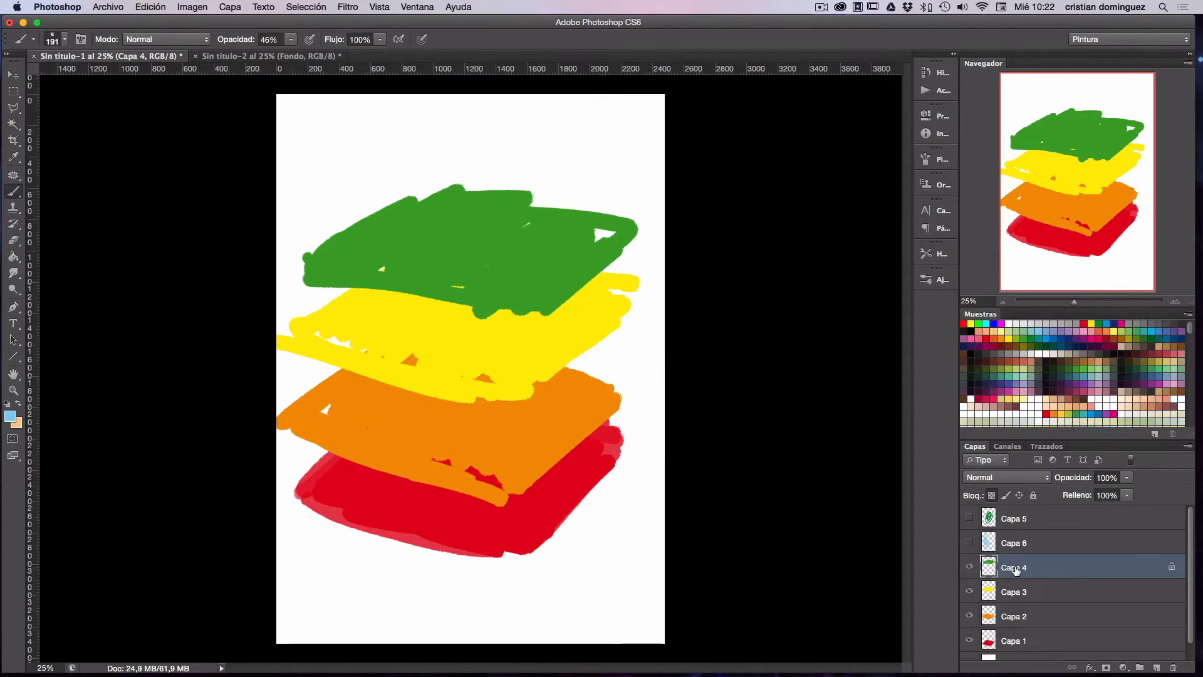
left_click(1125, 478)
left_click_drag(1129, 483, 1088, 495)
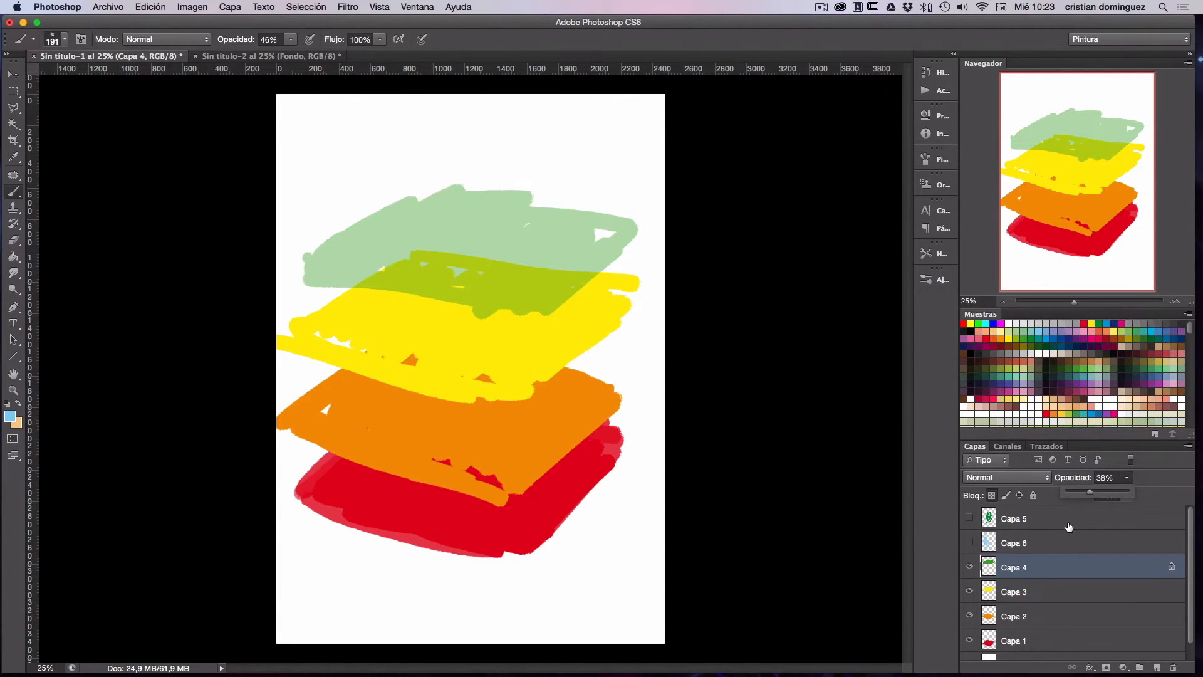
left_click_drag(1086, 498, 1098, 496)
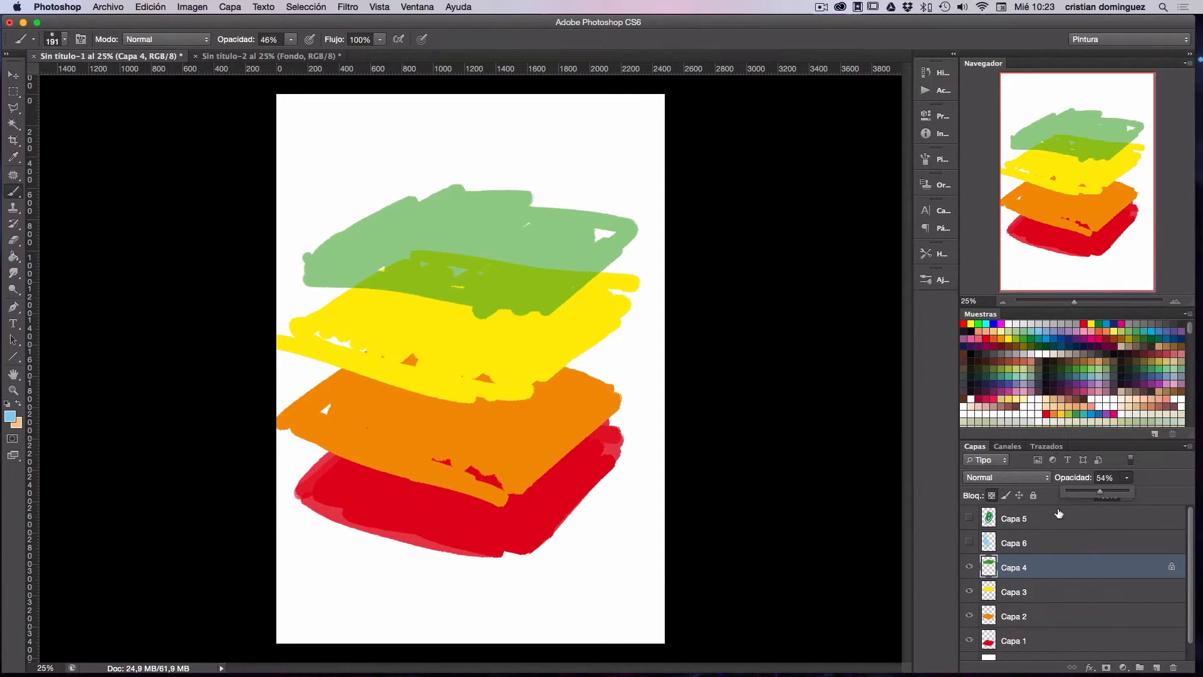
scroll(1009, 483, "up", 11)
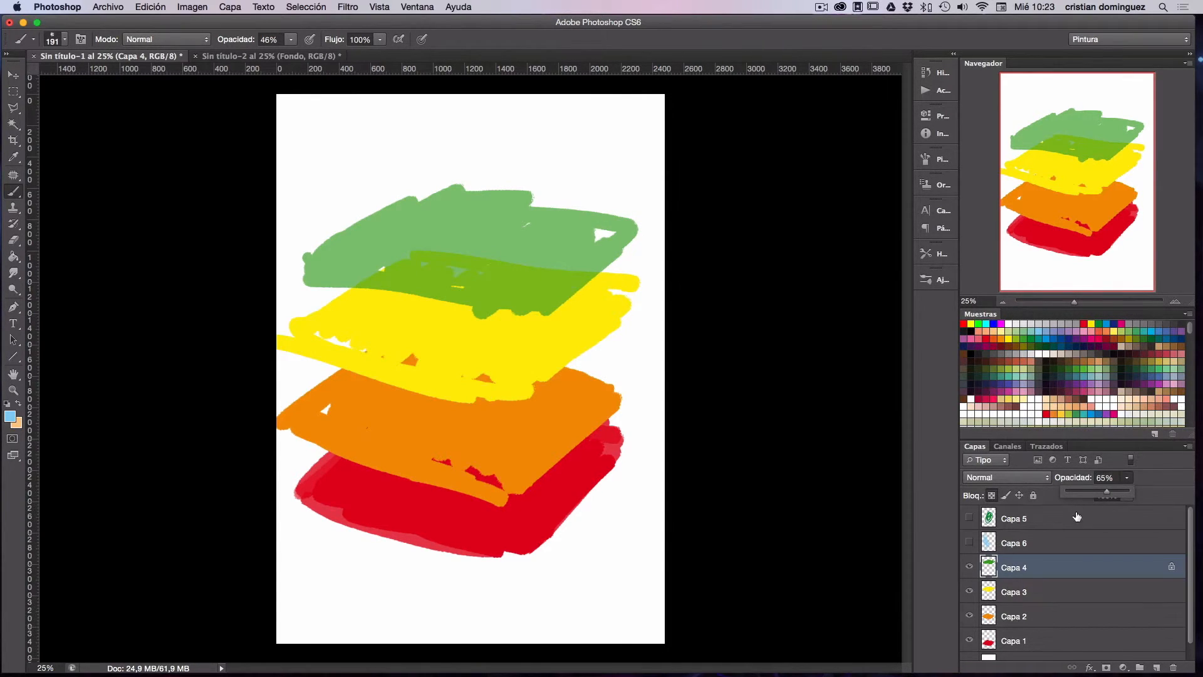
Step: Restore the opacity of Capa 4 to 100%, keeping its blending mode Normal
left_click(1045, 481)
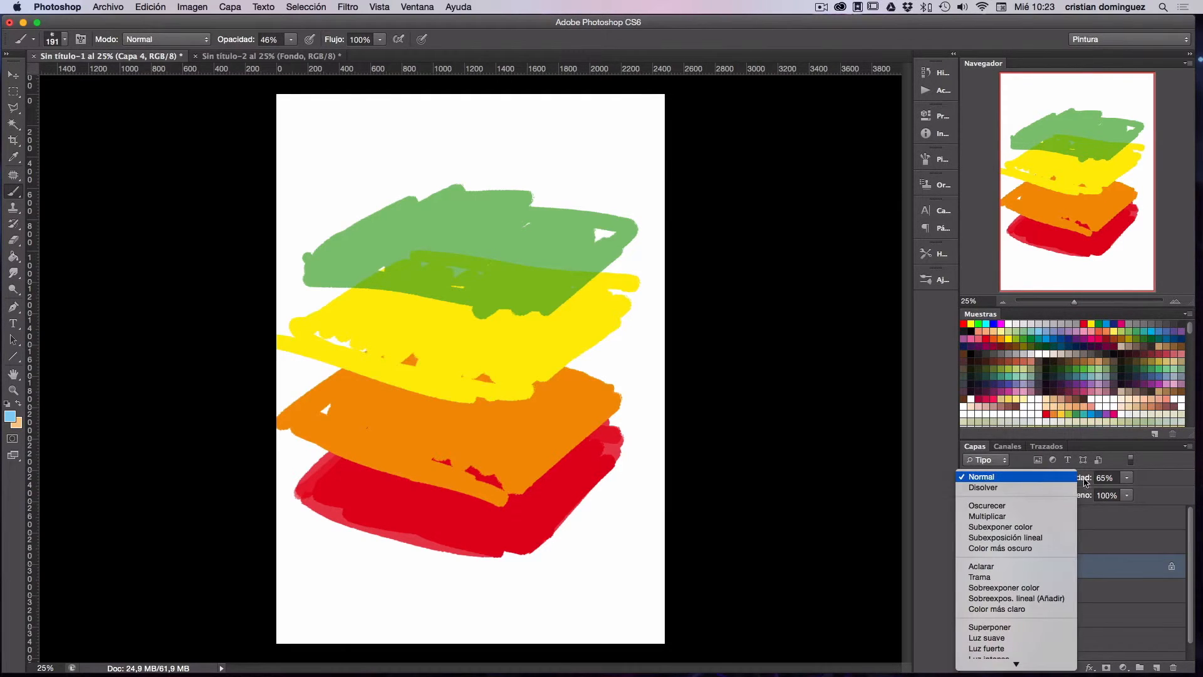
left_click(1047, 478)
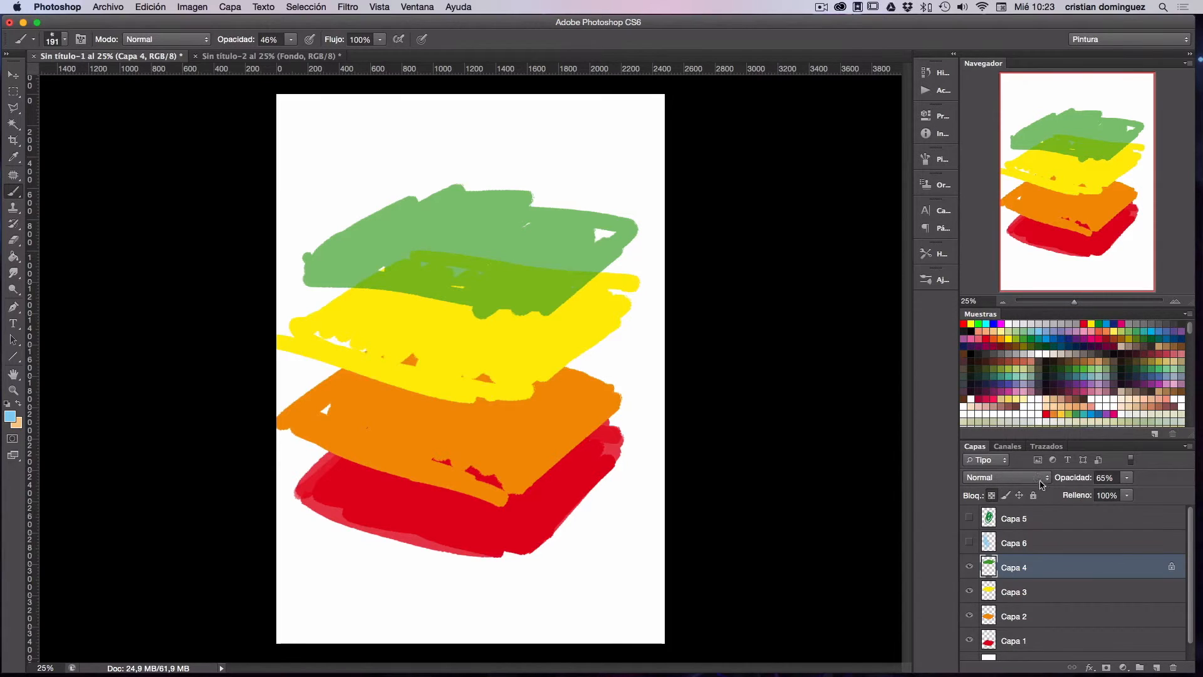
left_click(1128, 479)
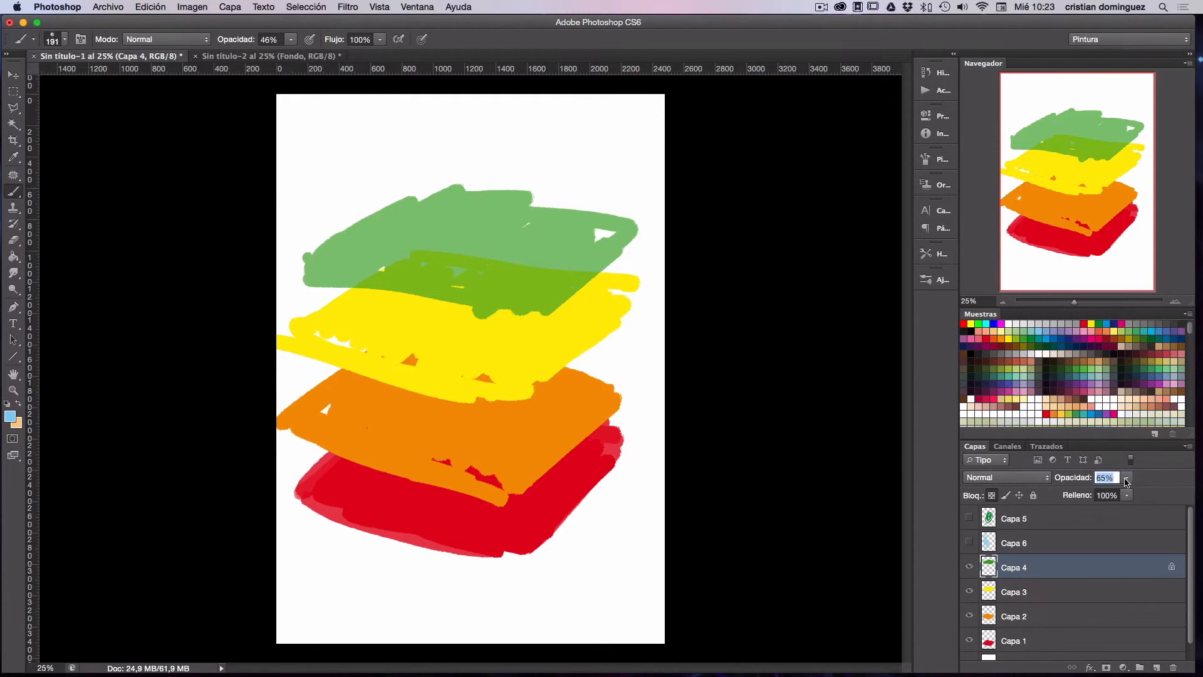
left_click_drag(1129, 490, 1140, 490)
left_click(1121, 480)
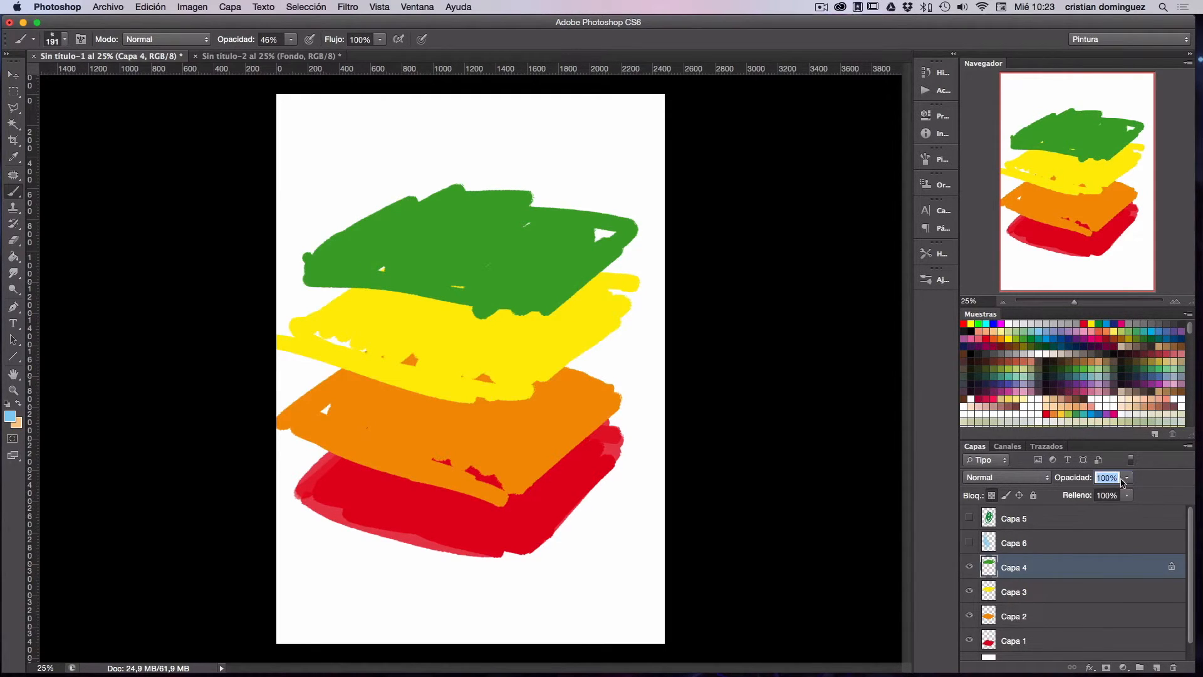
Step: Look over the available blending modes and set Capa 4 to Multiplicar
left_click(1032, 482)
left_click(1072, 481)
left_click(1039, 479)
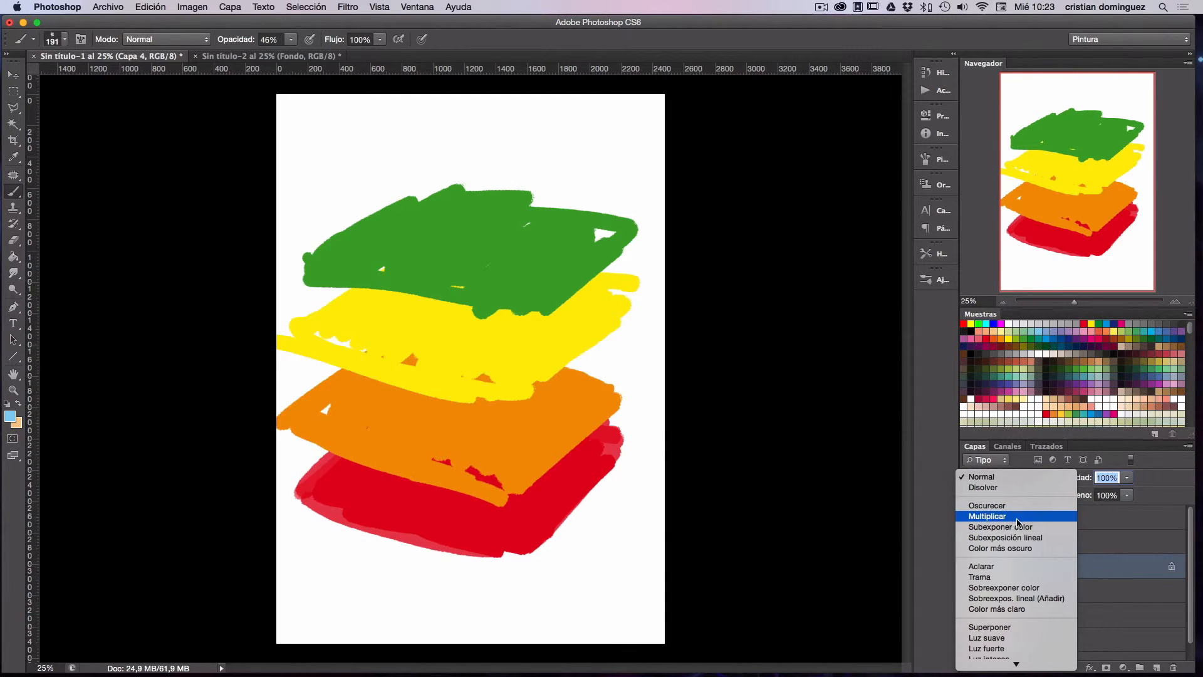
left_click(1144, 480)
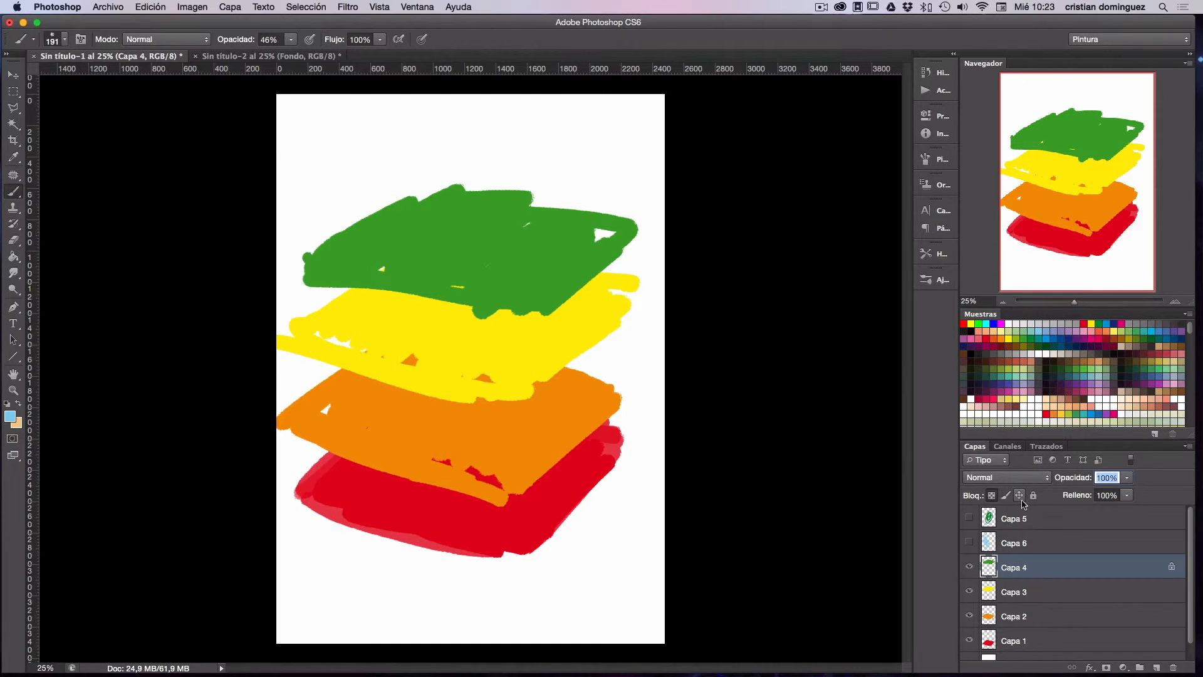
left_click(1031, 479)
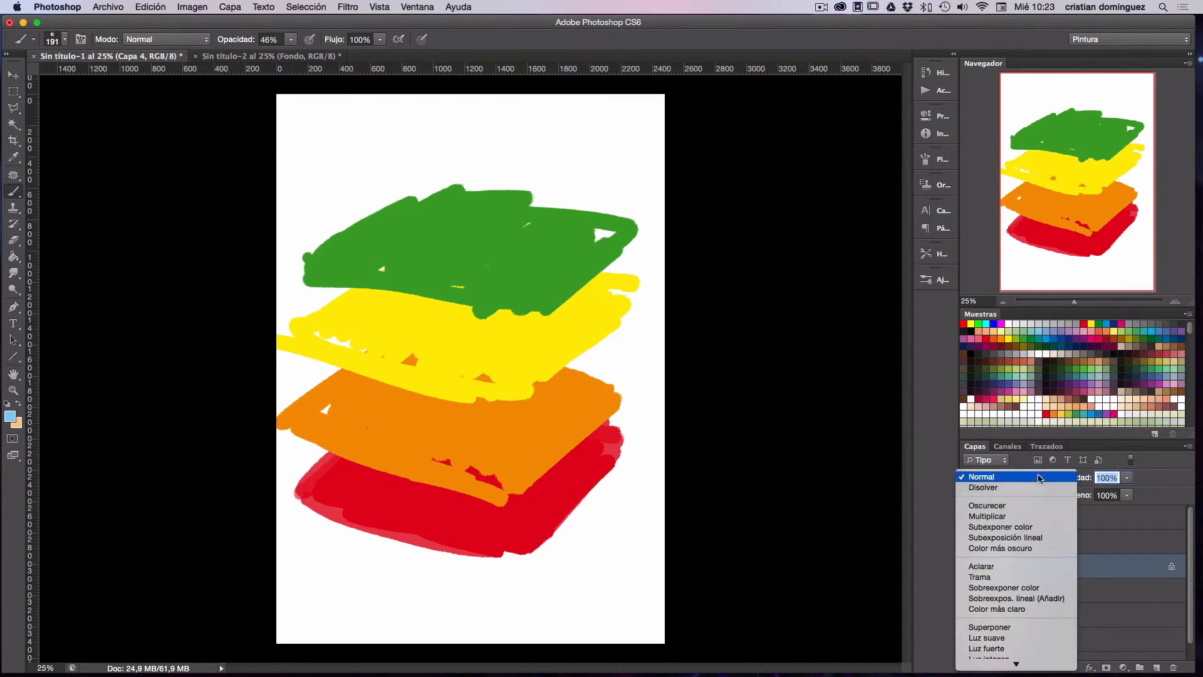
left_click(1018, 519)
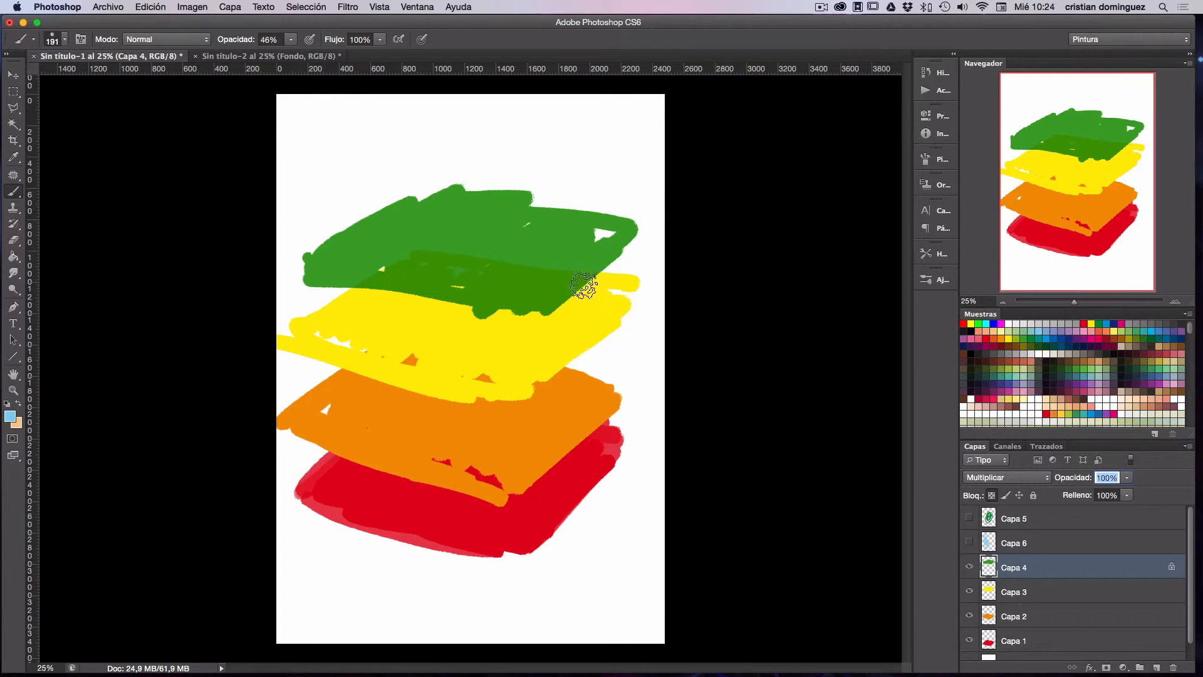
Step: Move the green Capa 4 shape down over the orange one and back up over the yellow one
left_click(13, 75)
mouse_move(513, 277)
left_mouse_down()
mouse_move(519, 398)
mouse_move(531, 375)
left_mouse_up()
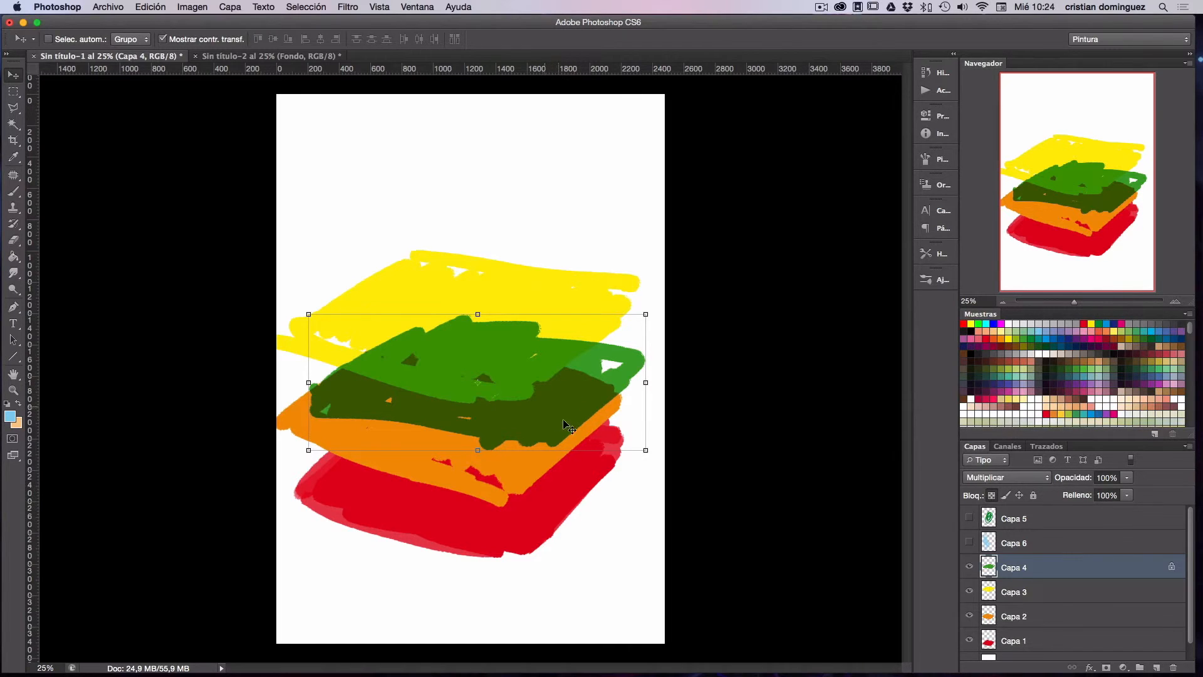
left_click_drag(575, 400, 572, 284)
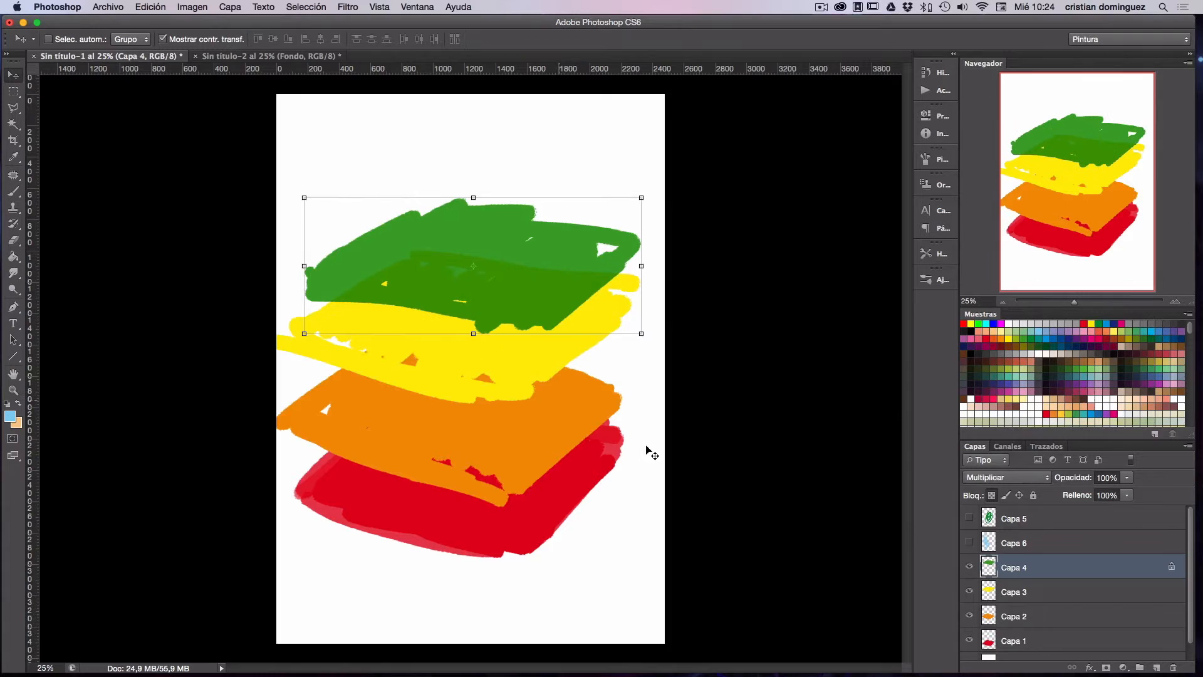
Step: Change the blending mode of Capa 4 to Aclarar
left_click(1024, 478)
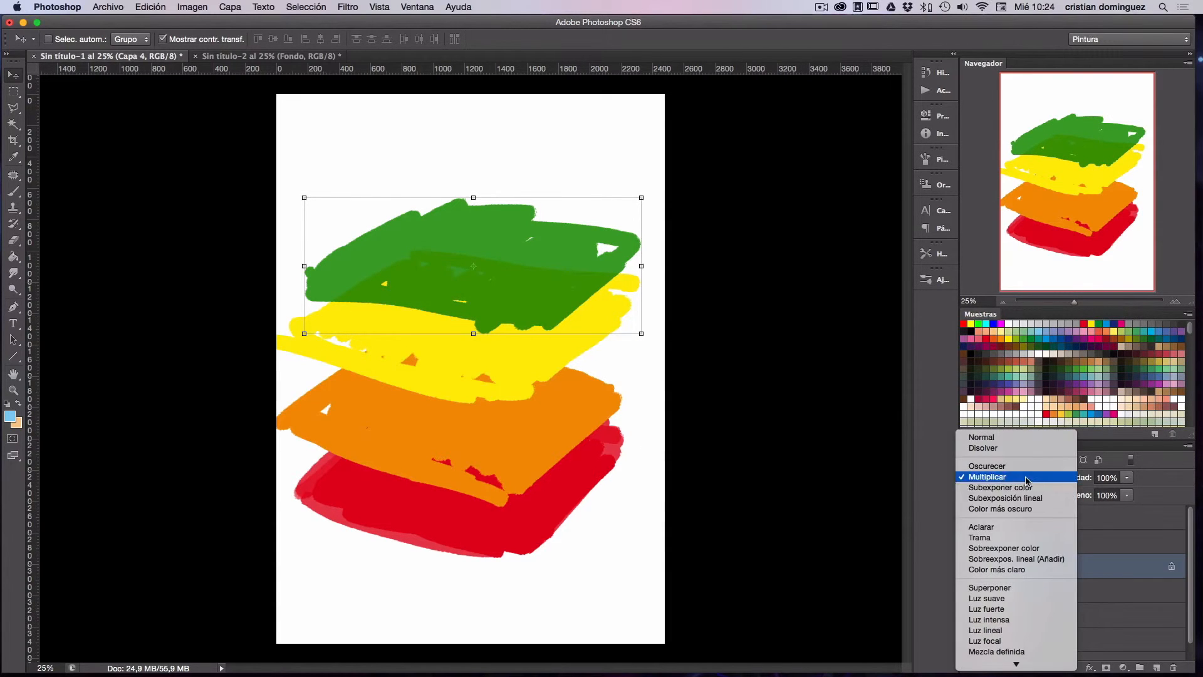
left_click(1013, 528)
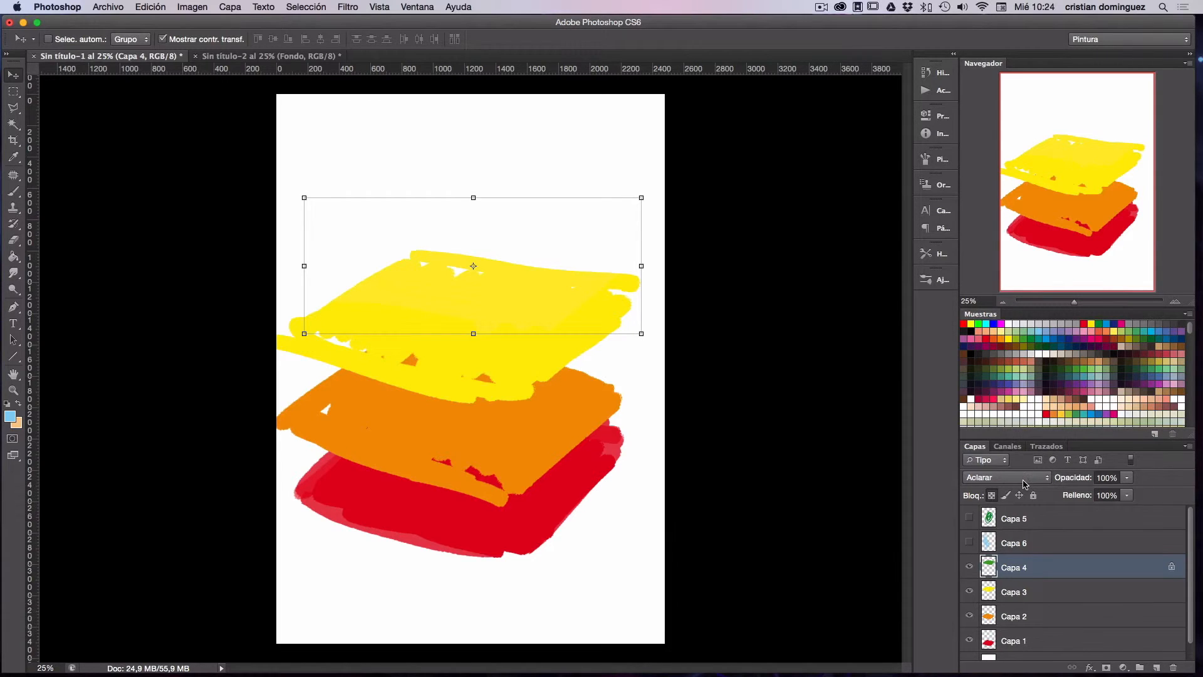
Step: Move the Capa 4 shape slightly up over the yellow one and change its blending mode to Luz suave
left_click_drag(548, 290, 533, 256)
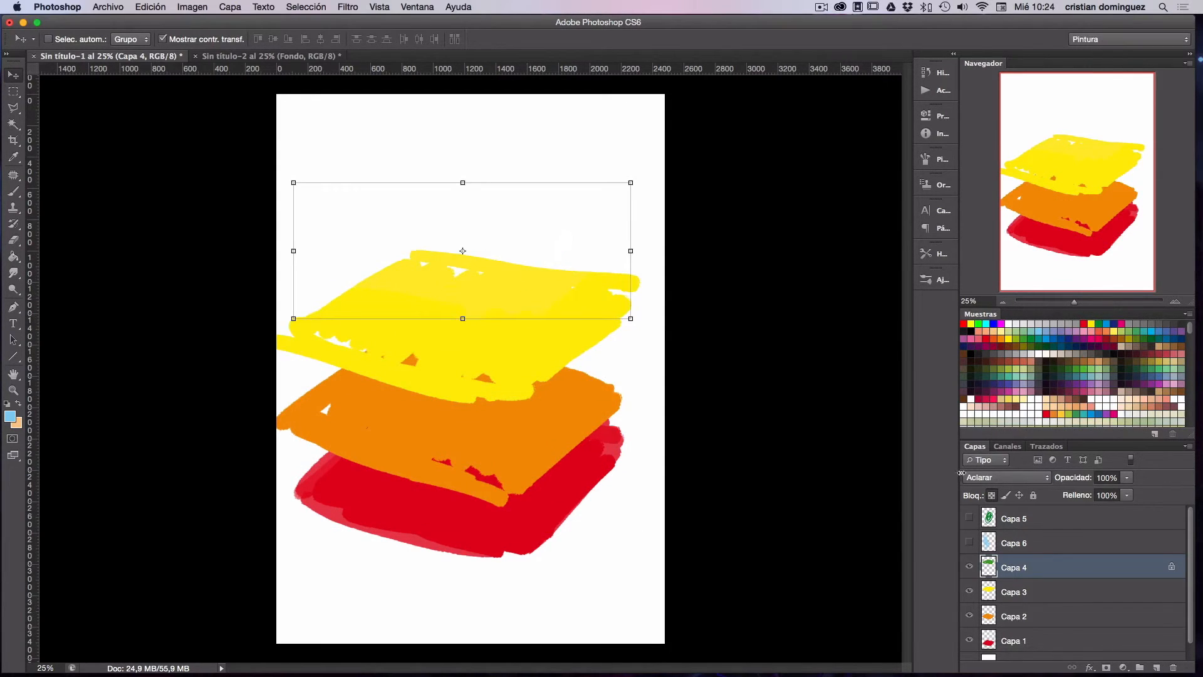
left_click(1015, 484)
left_click(1014, 547)
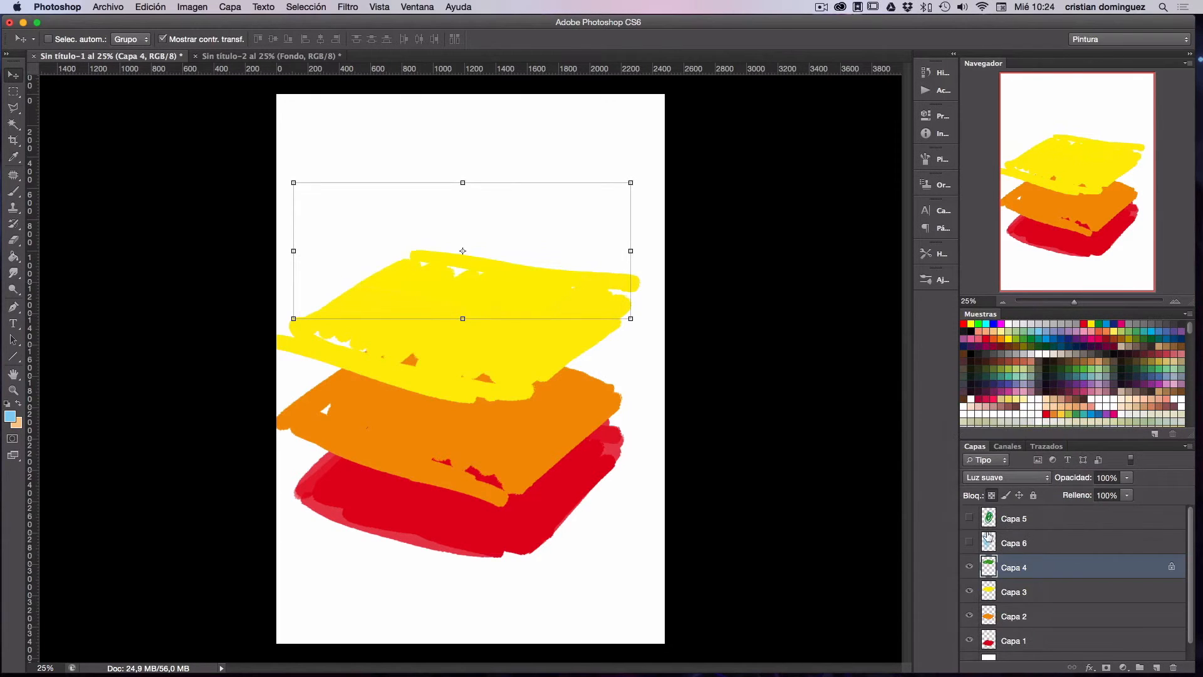
Step: Try moving the Capa 4 shape down over the orange and red shapes, and undo the move
left_click_drag(521, 247, 525, 446)
key("super+z")
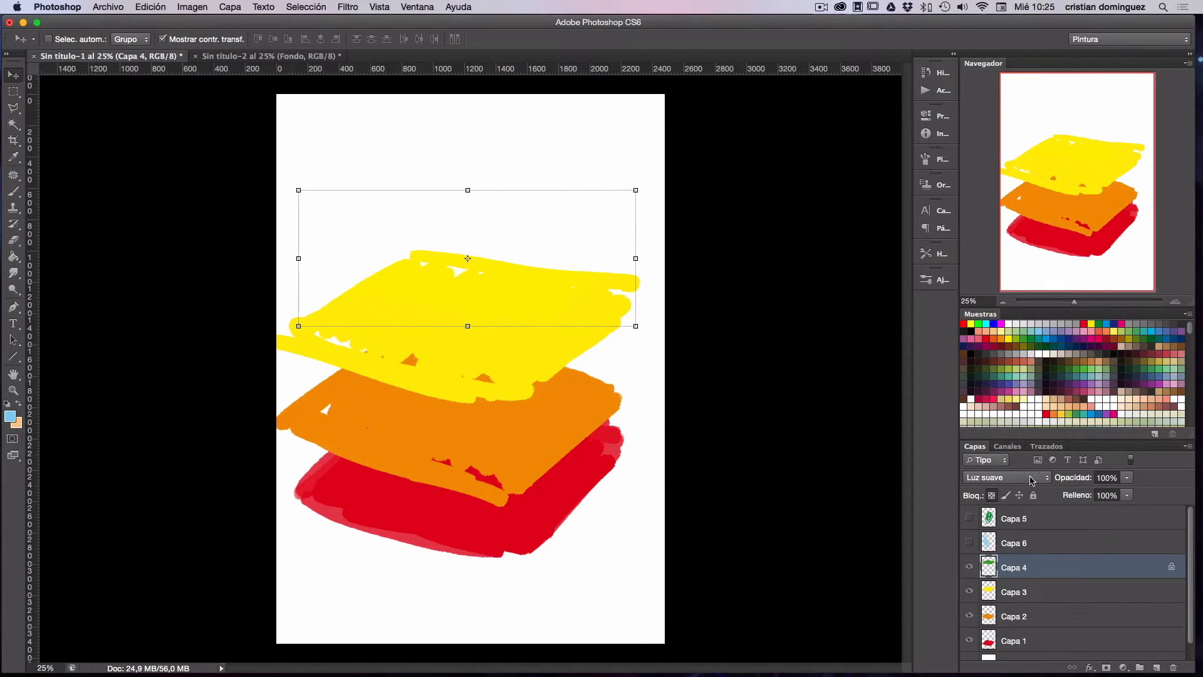
left_click(1008, 477)
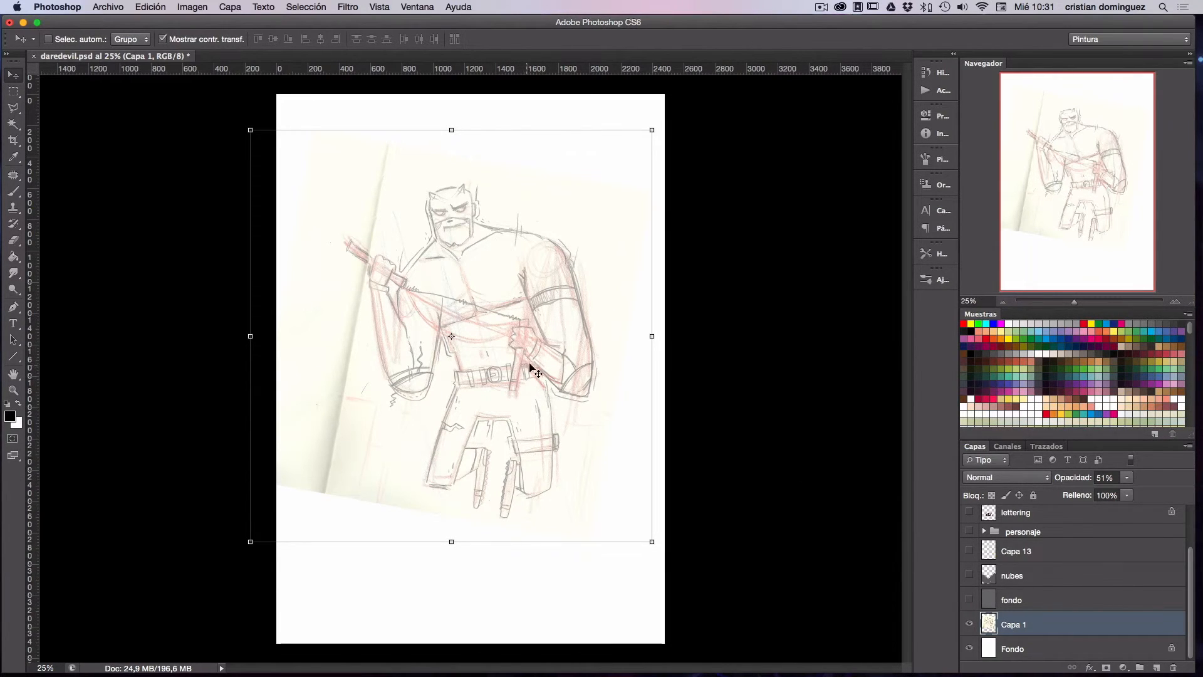
Step: Toggle the visibility of the sketch layer Capa 1 off and on to compare the page with and without it
left_click(969, 629)
left_click(969, 625)
left_click(968, 625)
left_click(969, 626)
Step: Lock all properties of Capa 1, try to move the sketch, and dismiss the resulting alert
left_click(1033, 496)
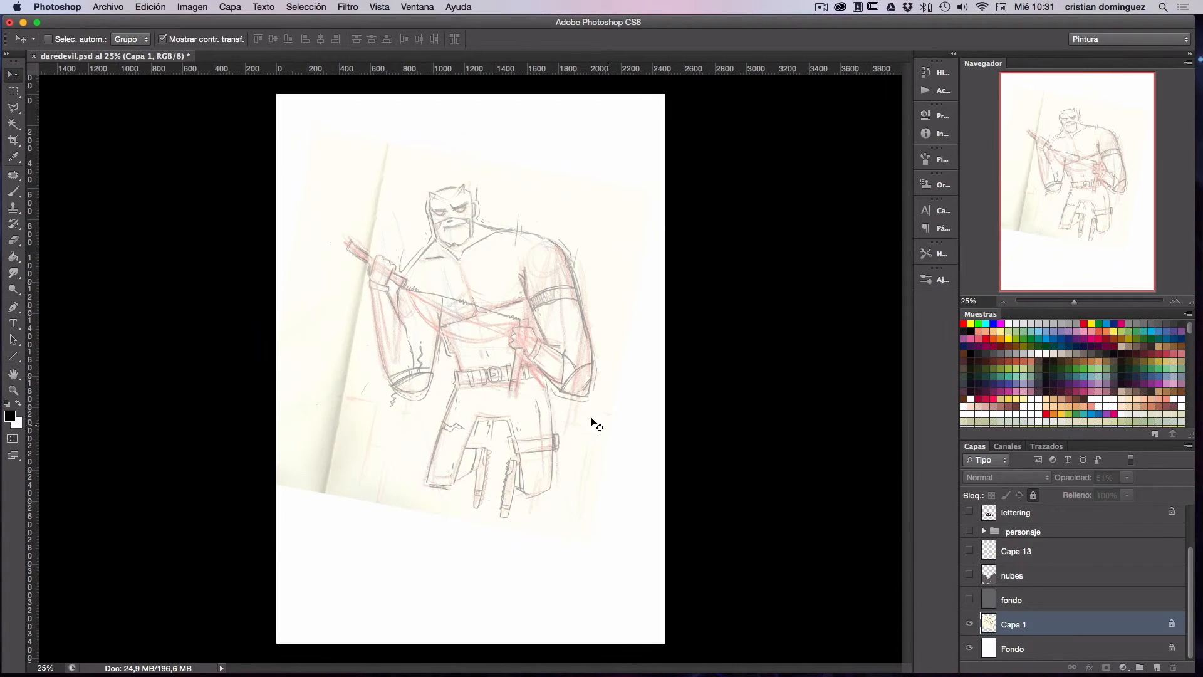
left_click(578, 462)
left_click(696, 231)
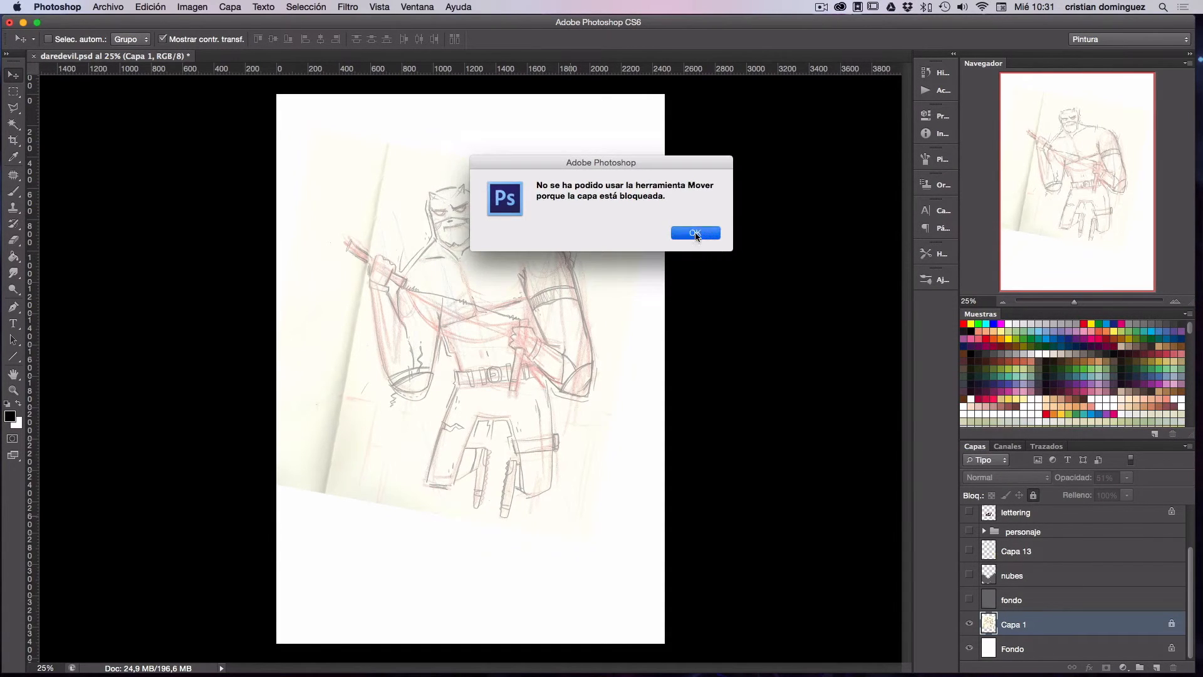
Step: Expand and show the personaje group, hide all of its layers except tinta, and select tinta
left_click(984, 532)
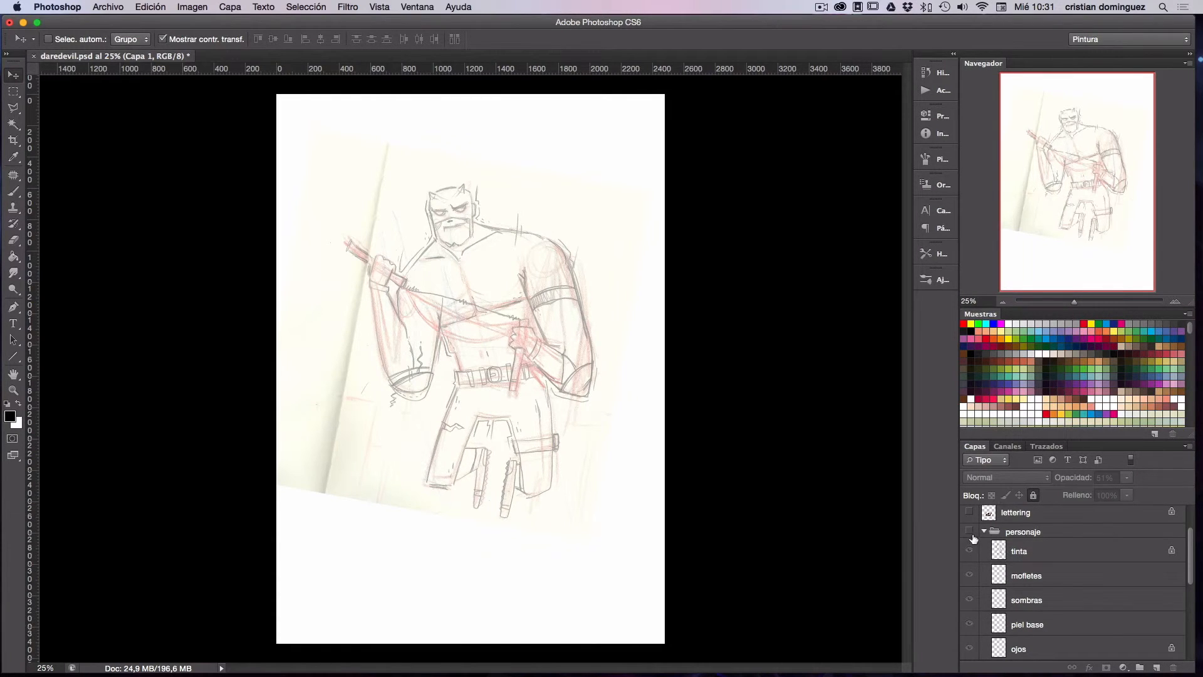
left_click(970, 532)
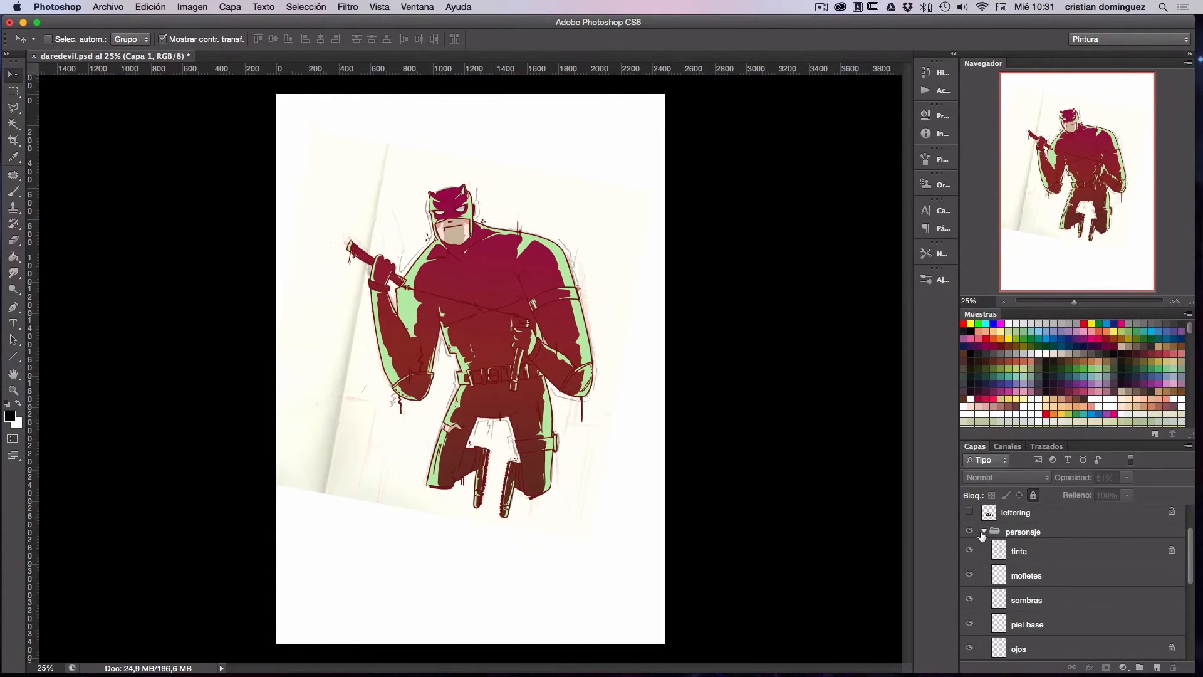
left_click_drag(969, 575, 965, 651)
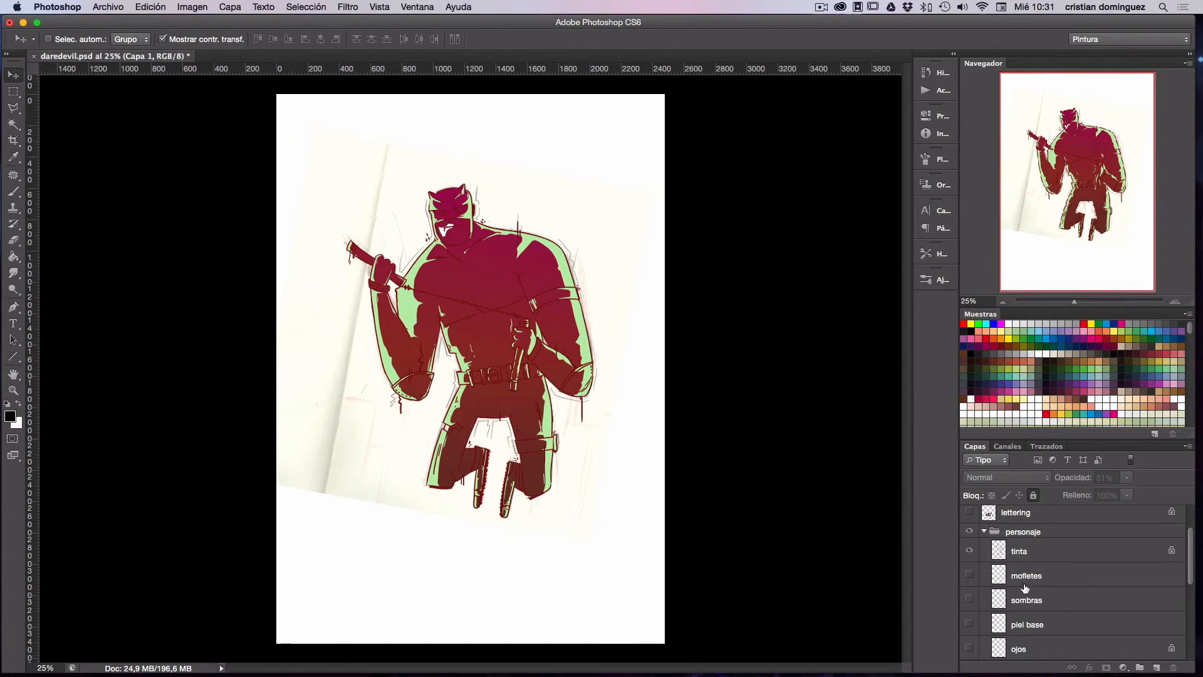
mouse_move(1192, 545)
left_mouse_down()
mouse_move(1191, 597)
mouse_move(1190, 544)
left_mouse_up()
left_click(967, 582)
left_click(1022, 552)
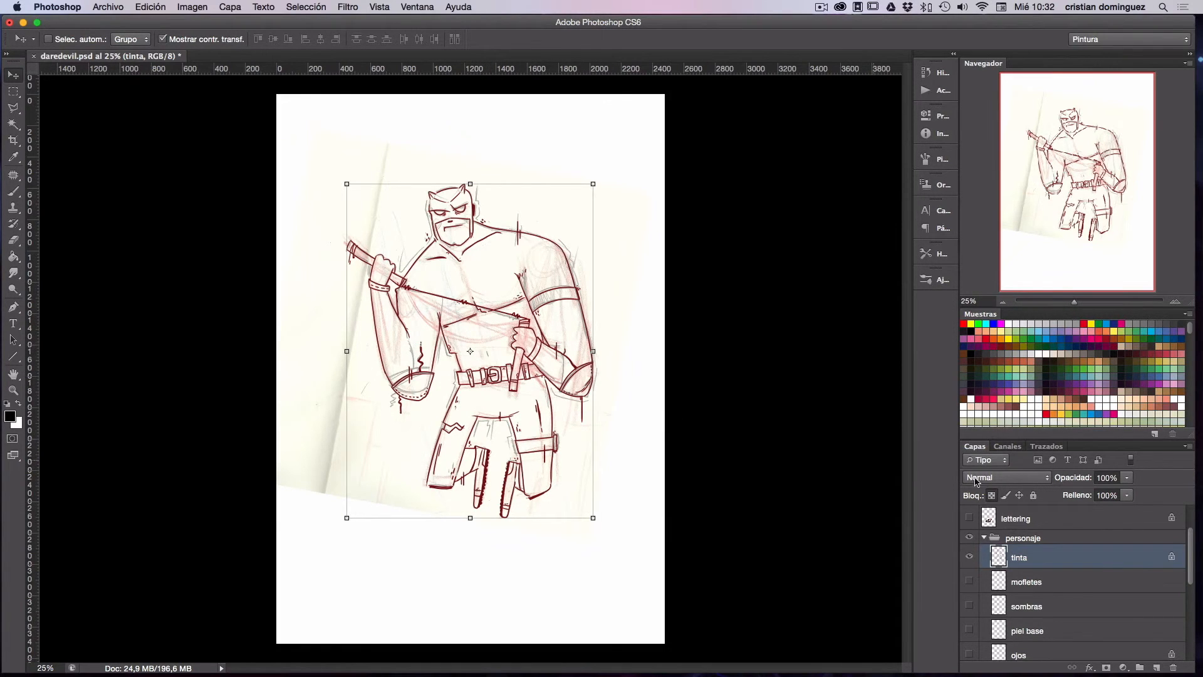
Step: Hide the sketch layer Capa 1 to leave only the ink lines over the white background
left_click_drag(1192, 551, 1176, 636)
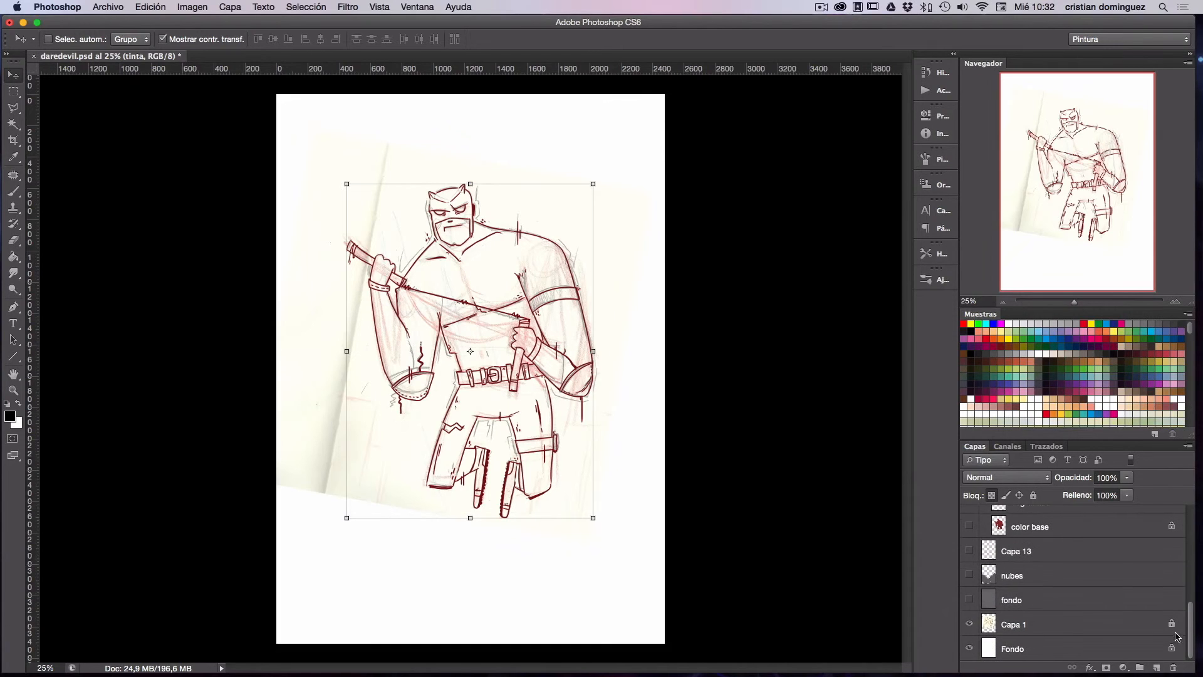
left_click(969, 624)
left_click_drag(1193, 613, 1192, 519)
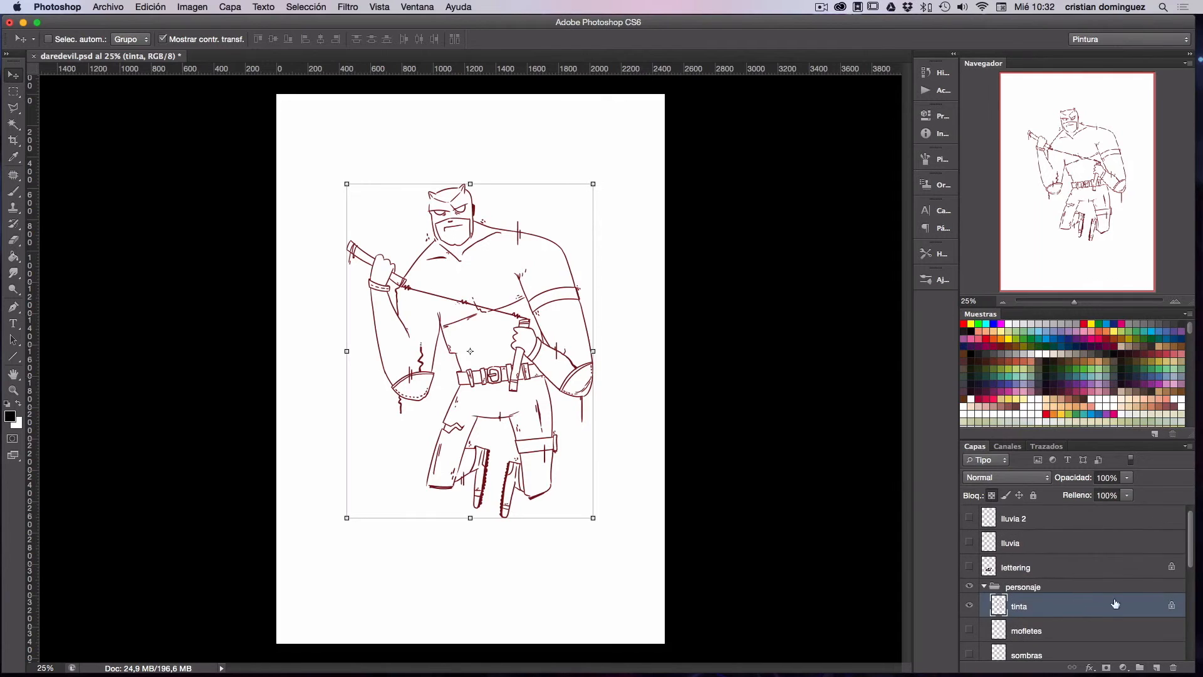
Step: Toggle the transparent pixel lock of tinta off and on, and ready the Brush tool with a green foreground colour
left_click(990, 495)
left_click(990, 495)
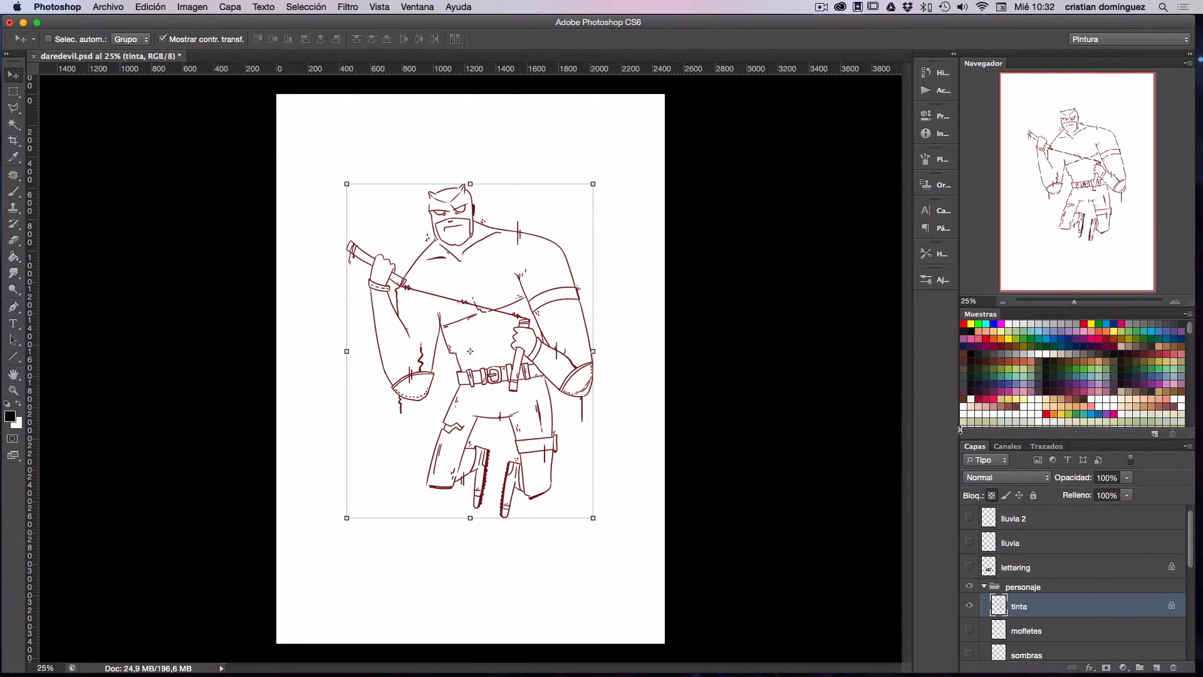
left_click(1023, 337)
key("b")
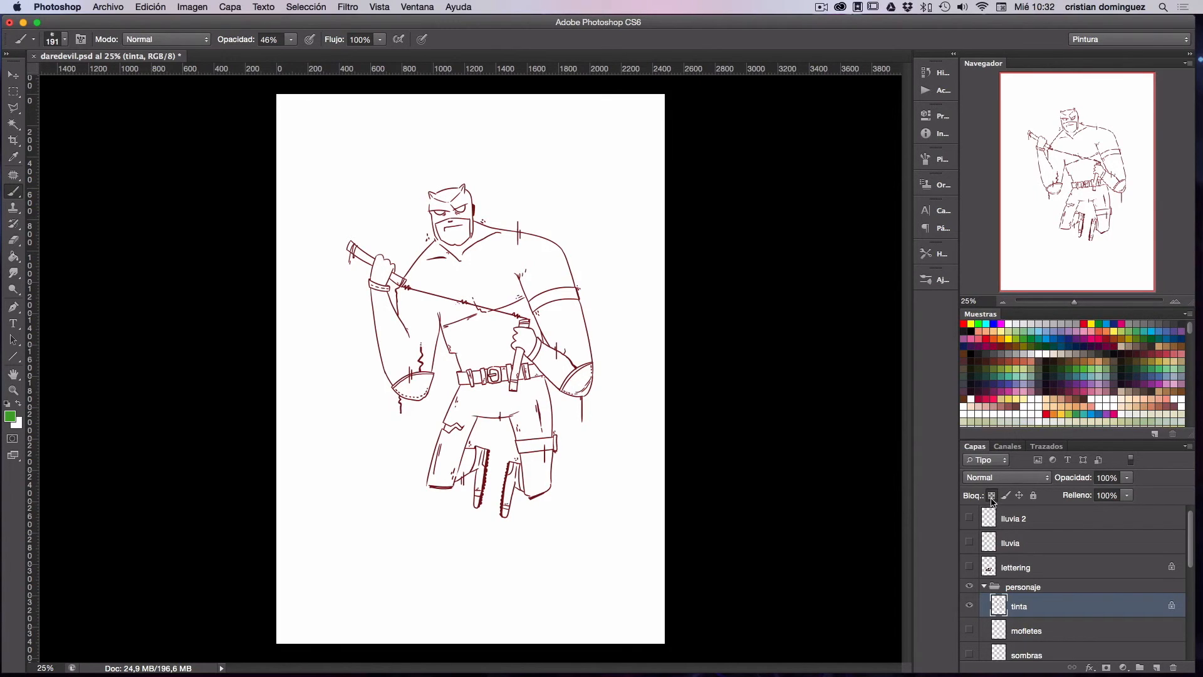
Step: Show the color base and degrådado layers inside the personaje group
scroll(984, 519, "down", 3)
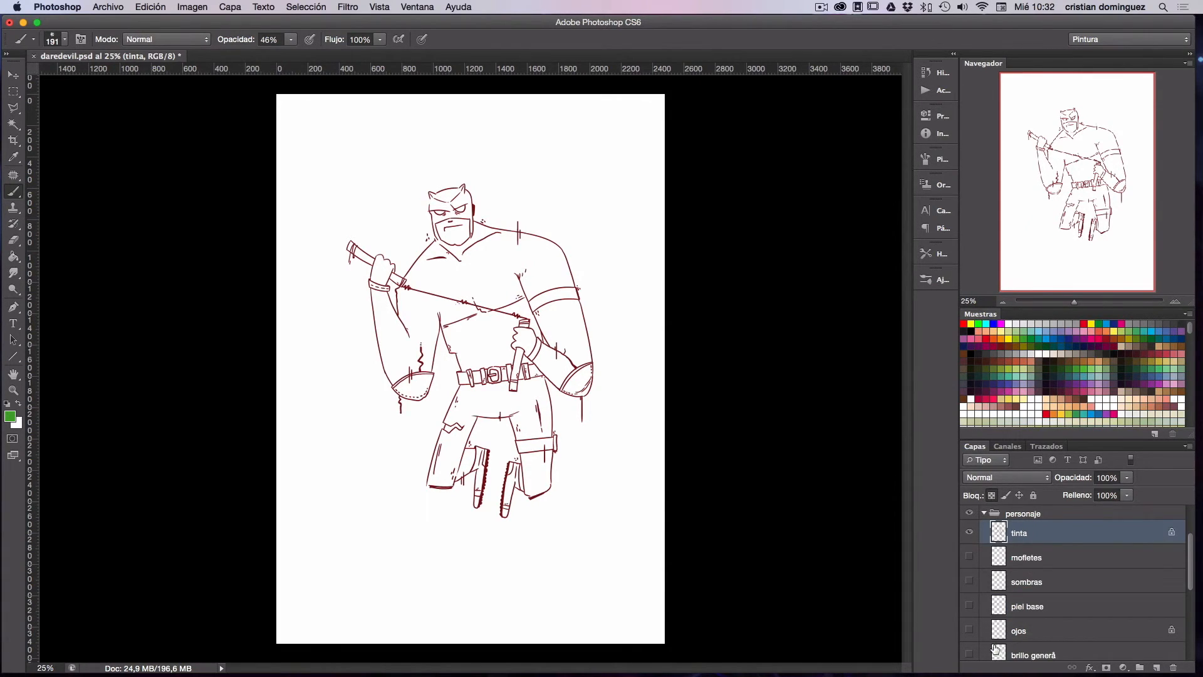
left_click_drag(1192, 554, 1186, 586)
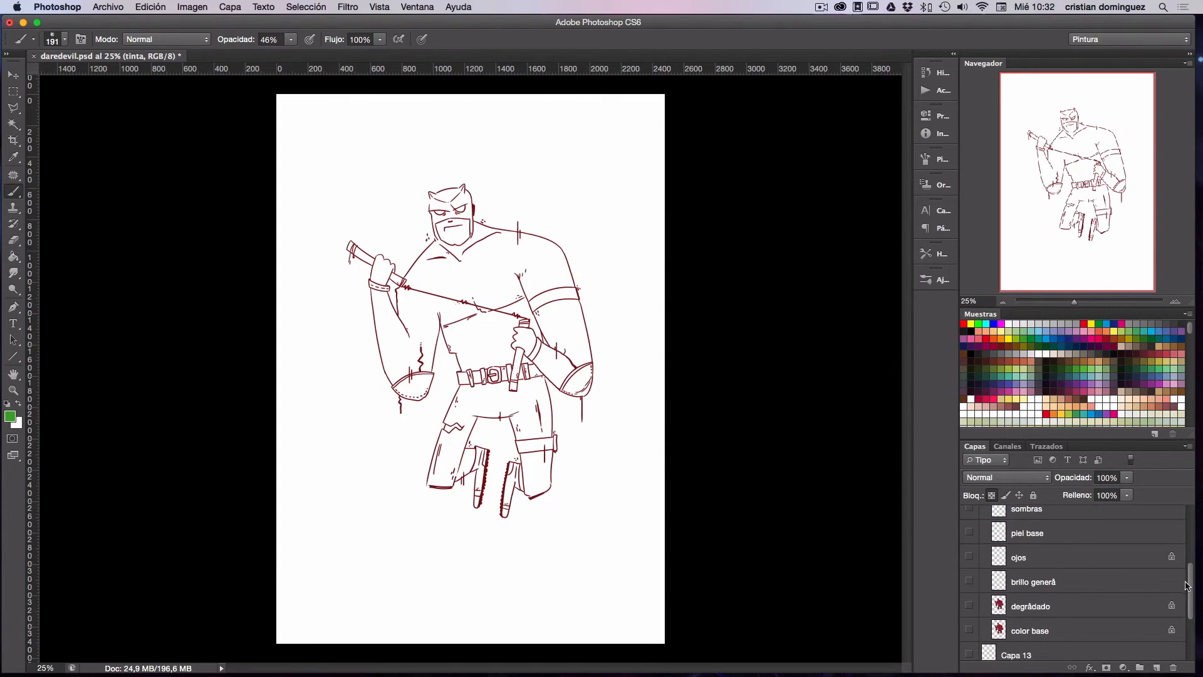
left_click(970, 630)
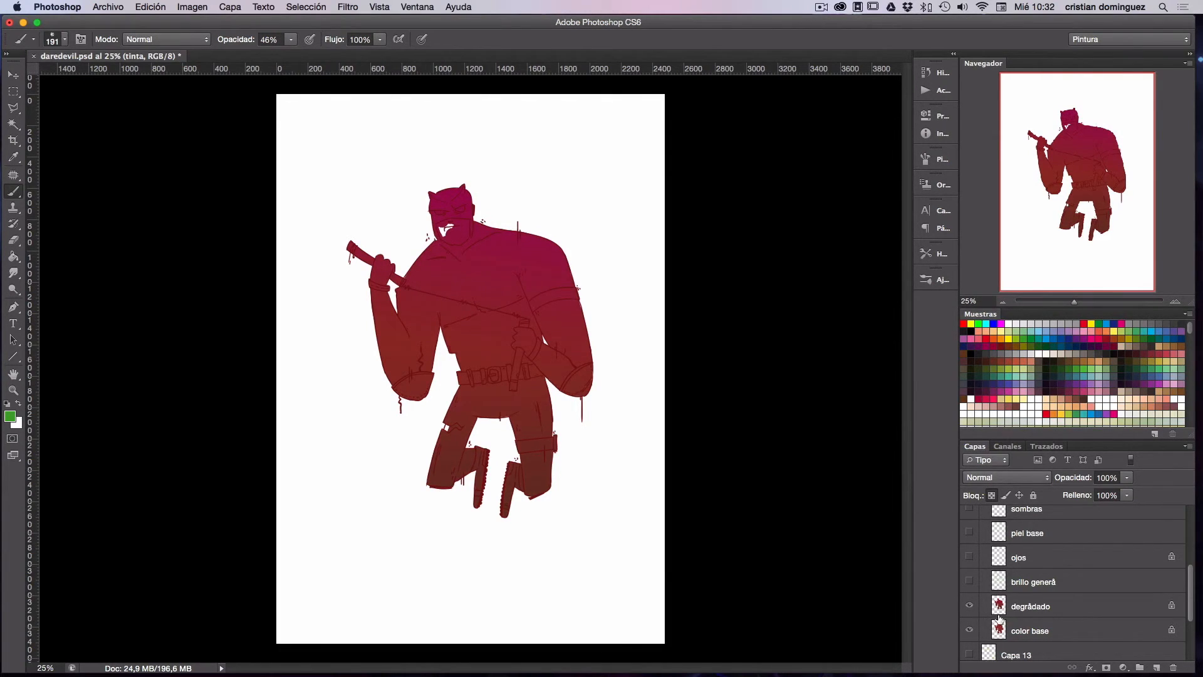
scroll(1192, 571, "up", 1)
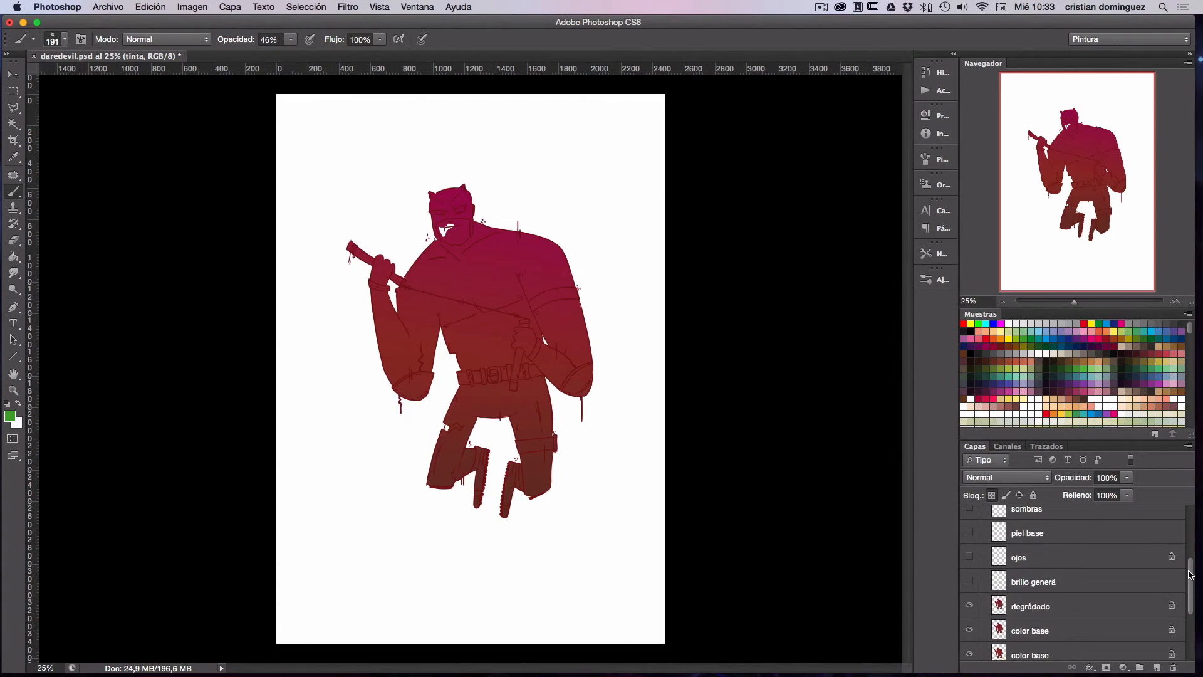
scroll(1189, 573, "down", 1)
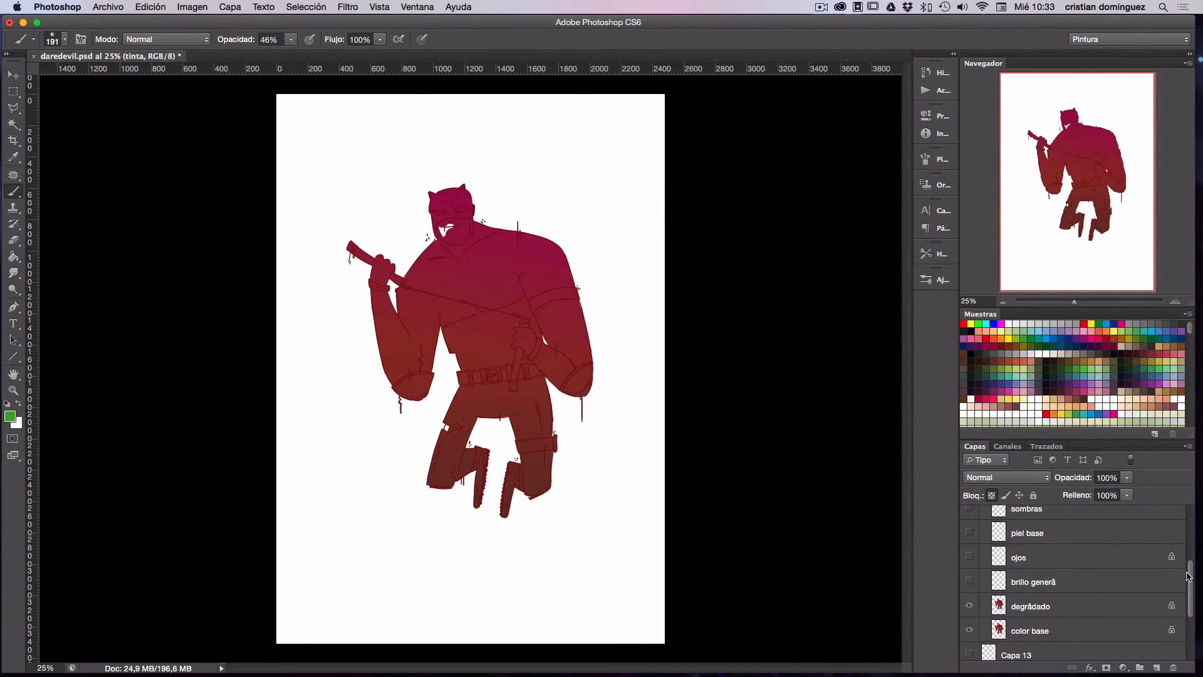
Step: Try two green-to-transparent linear gradients across the figure on the degrådado layer, undoing each one
left_click(1146, 611)
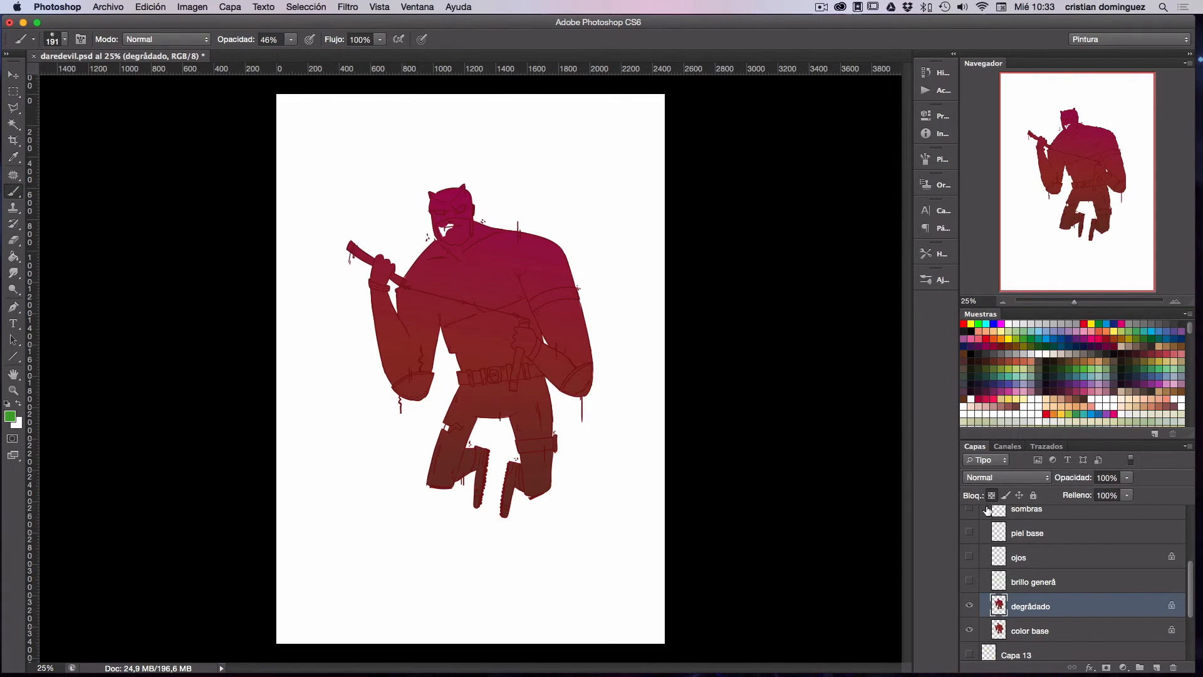
left_click(12, 259)
right_click(10, 261)
left_click(47, 254)
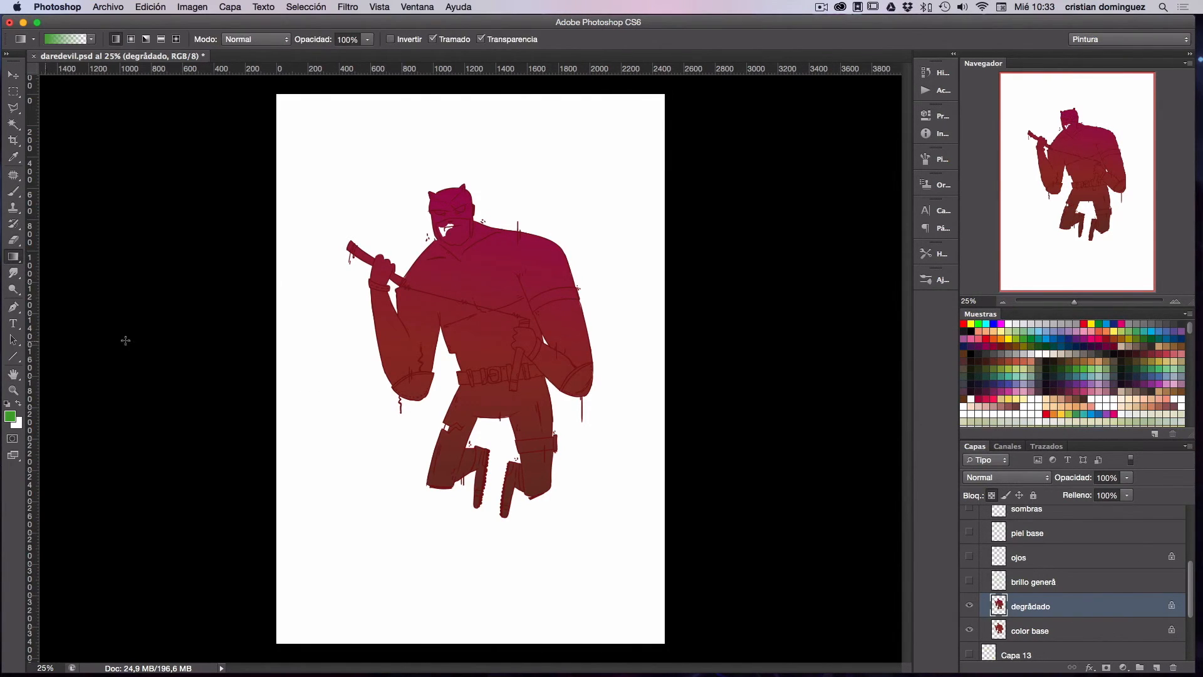
left_click_drag(495, 259, 481, 290)
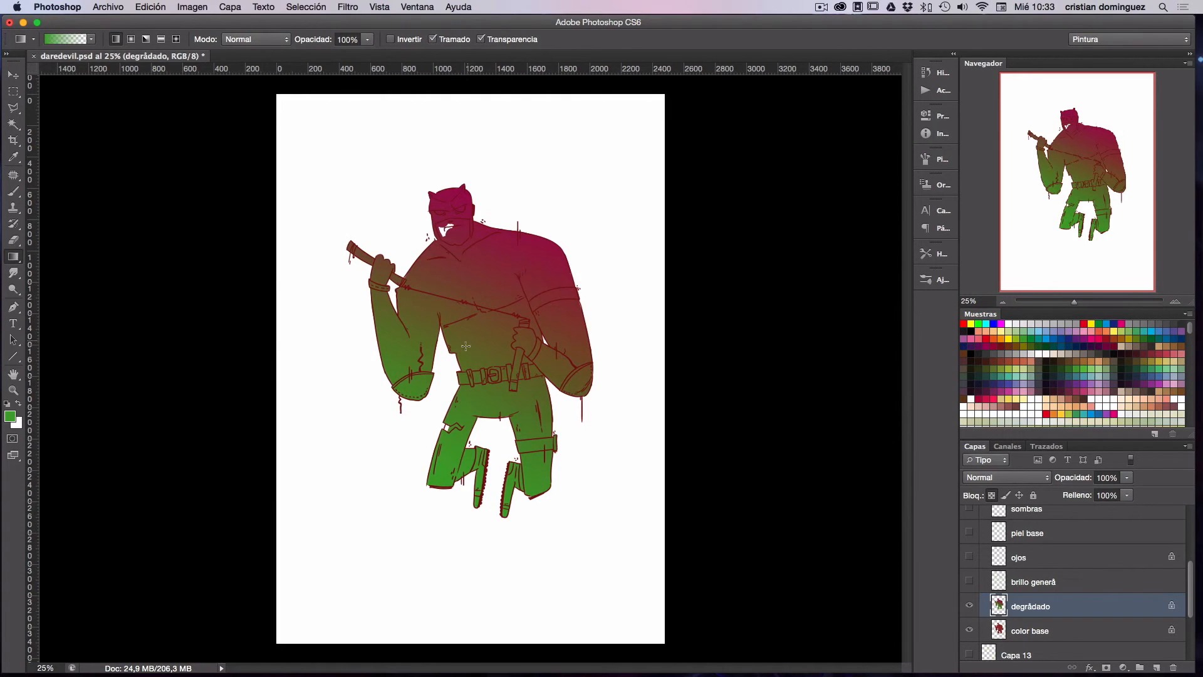
key("super+z")
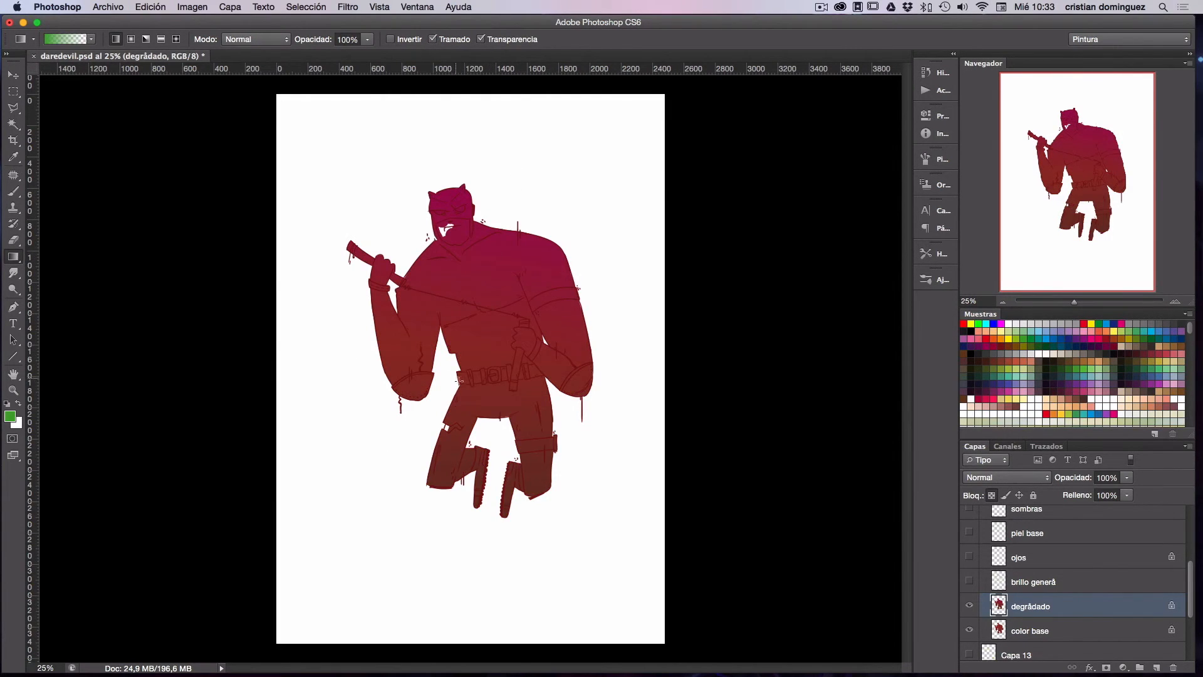
left_click_drag(474, 318, 453, 386)
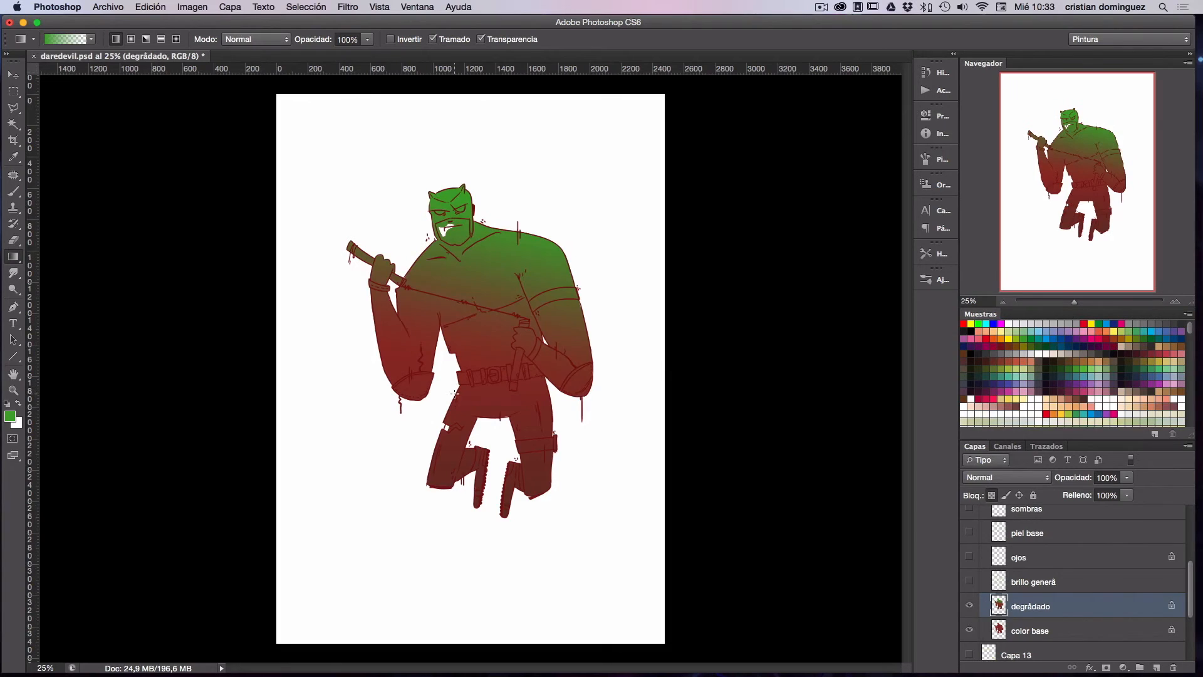
key("super+z")
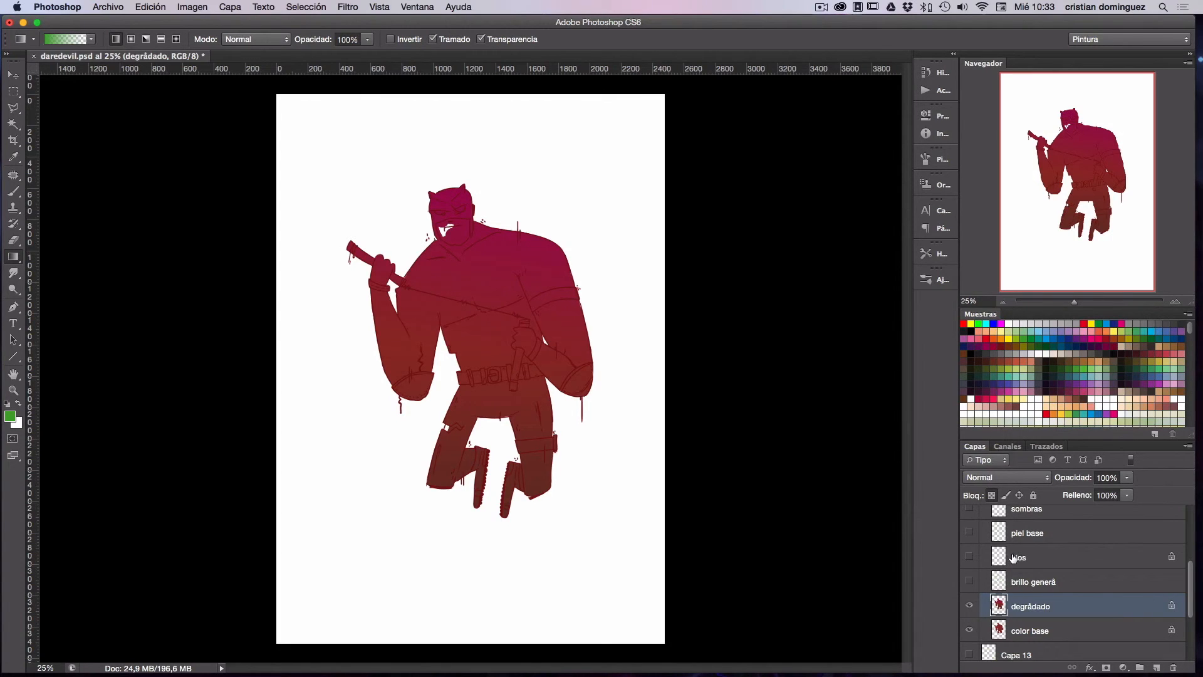
Step: Show the piel base, sombras and brillo generå layers of the character
left_click_drag(1190, 580, 1191, 569)
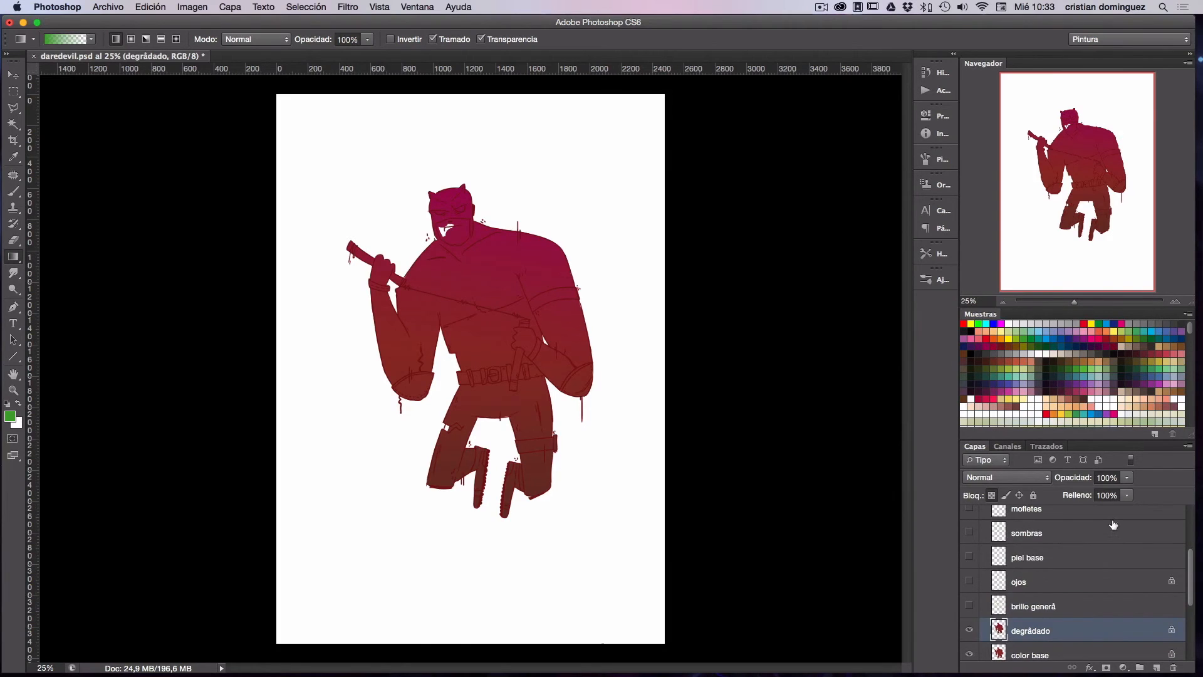
left_click(970, 555)
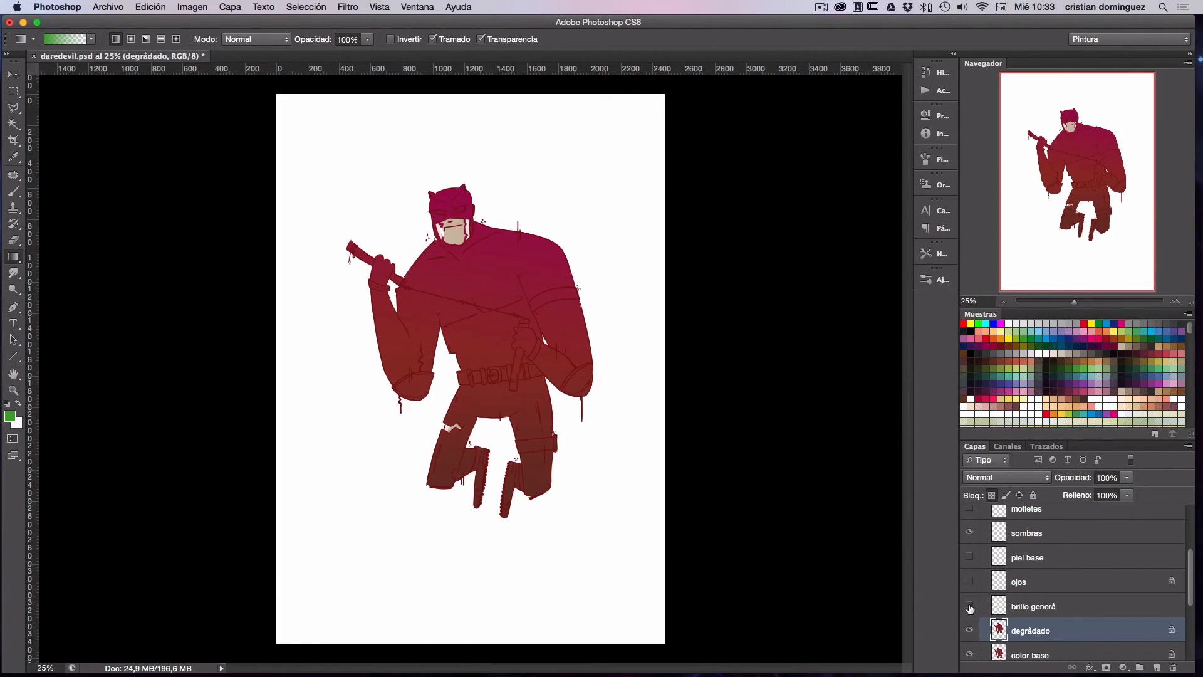
left_click(970, 531)
left_click(970, 606)
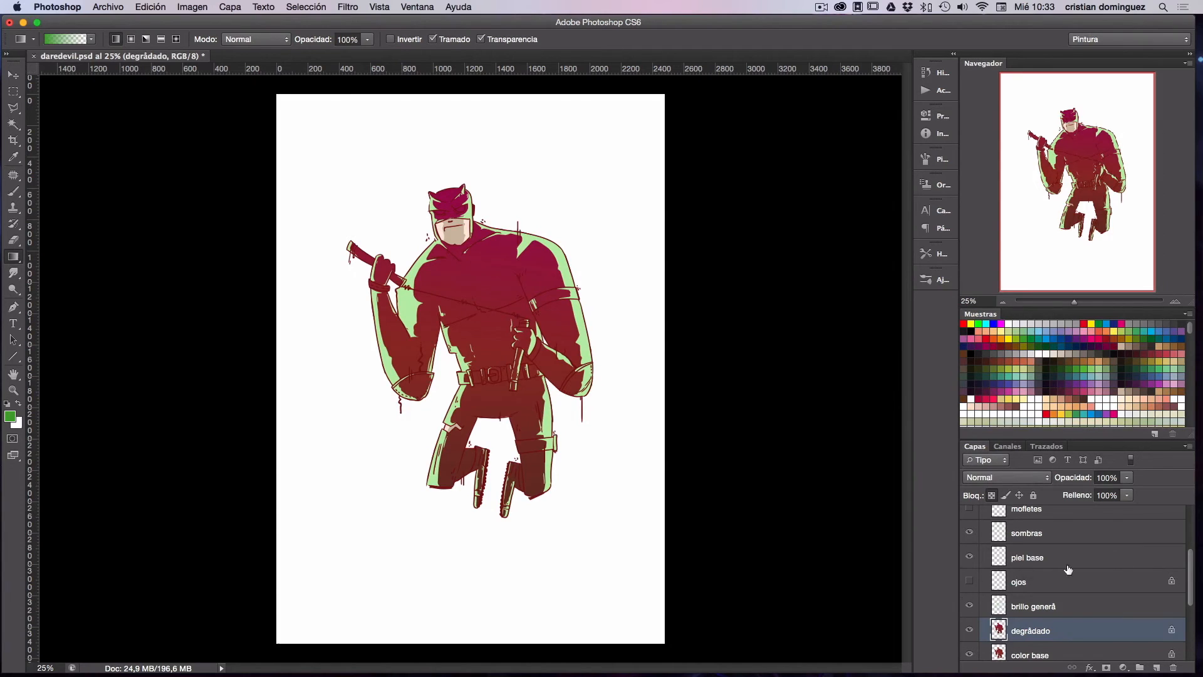
Step: Show the mofletes and ojos layers, and collapse the personaje group
scroll(1186, 575, "up", 2)
scroll(1181, 567, "down", 1)
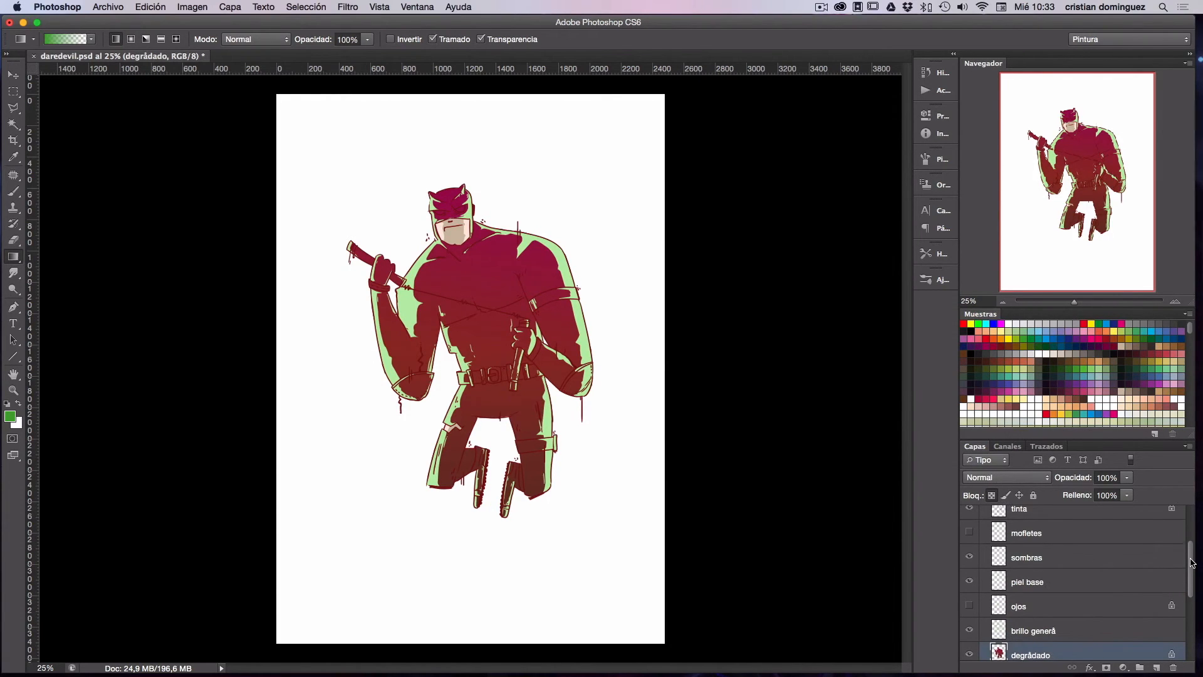
left_click(969, 531)
left_click(969, 605)
scroll(1192, 555, "down", 3)
scroll(1065, 557, "up", 6)
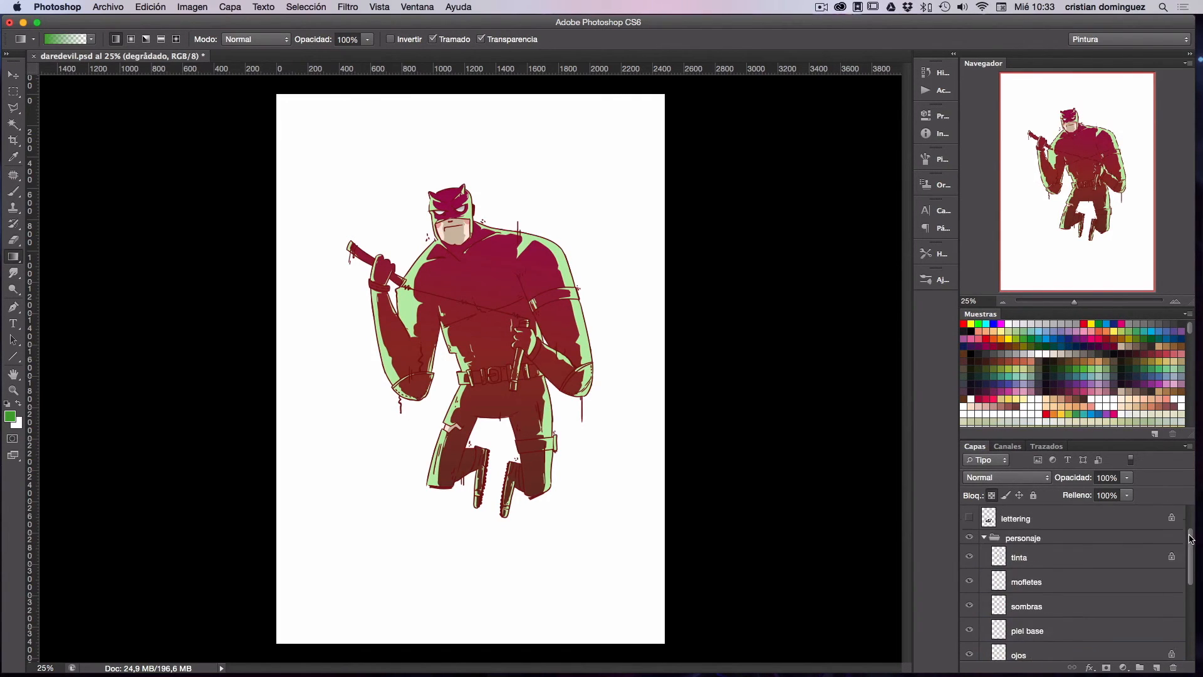
left_click(983, 562)
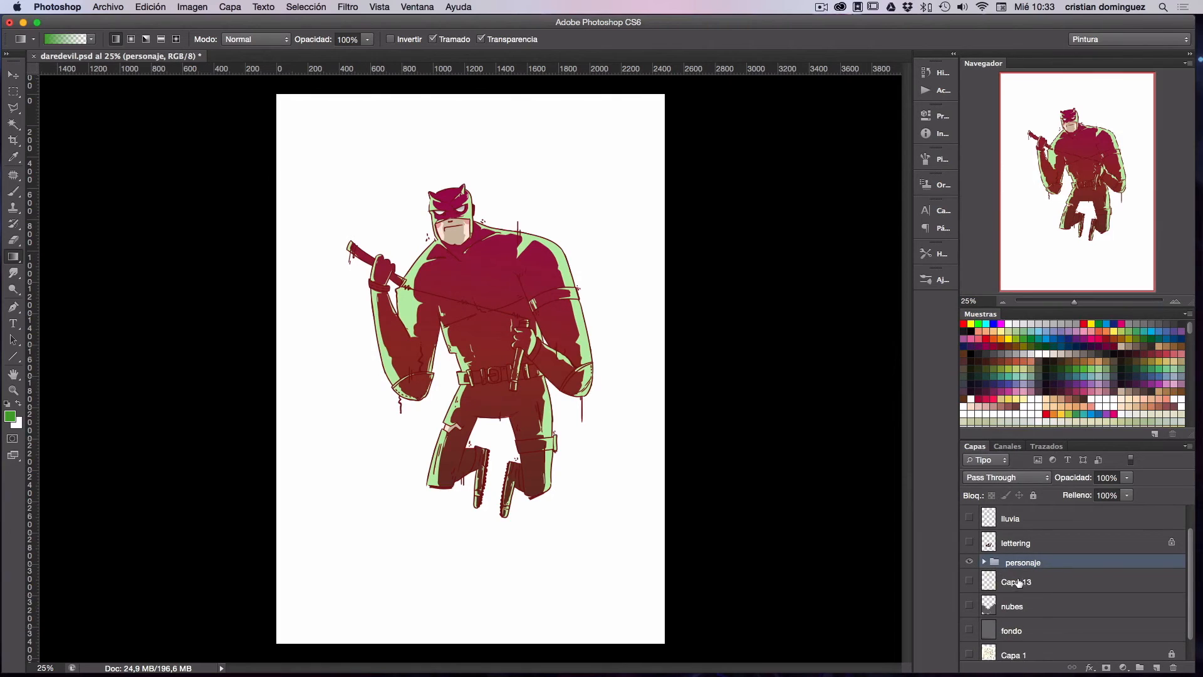
Step: Show the fondo, nubes and Capa 13 layers behind the character, with nubes selected
scroll(1190, 551, "down", 1)
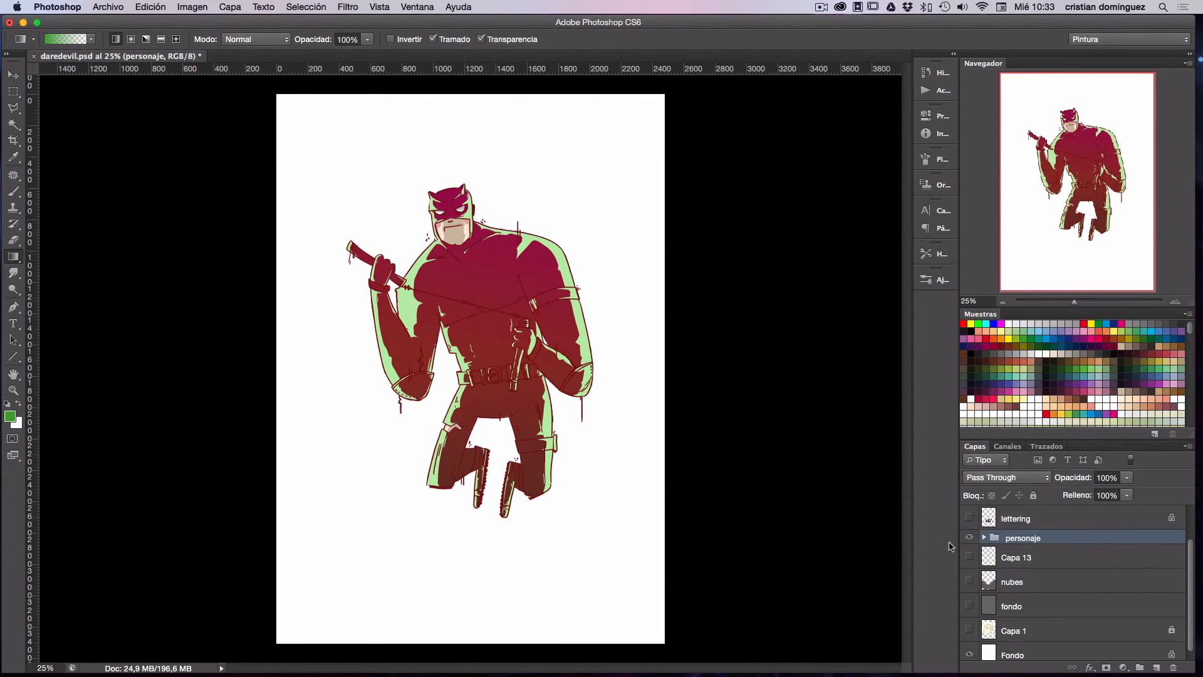
left_click(969, 607)
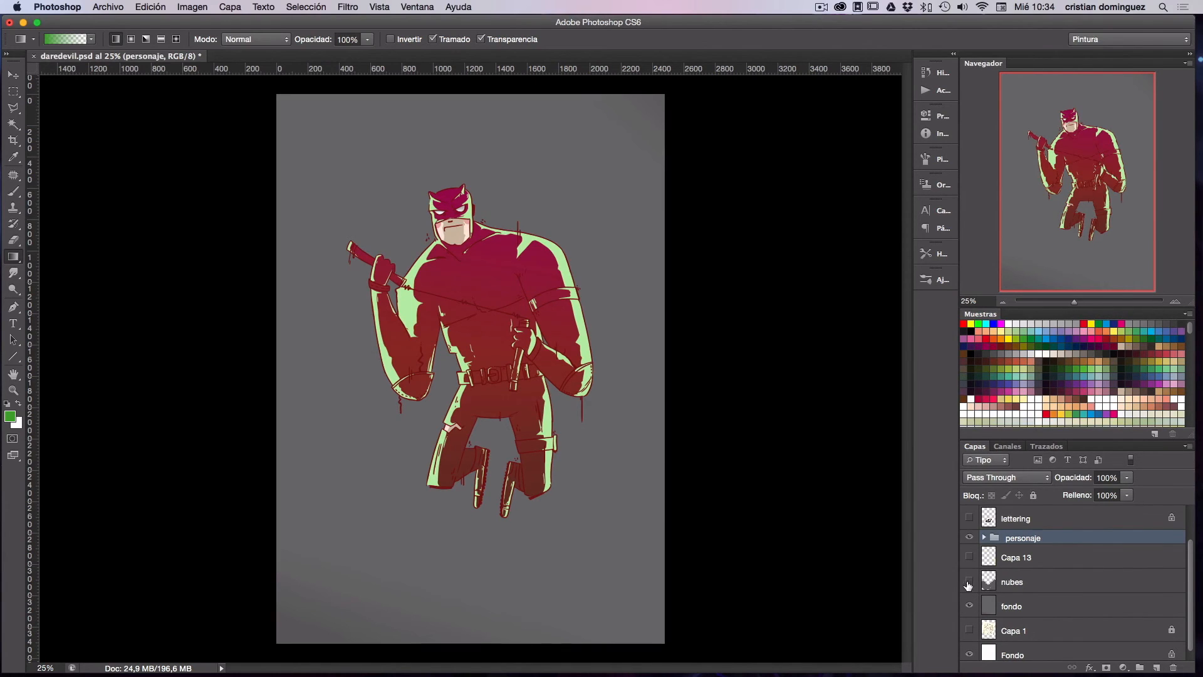
left_click(969, 581)
left_click(1013, 586)
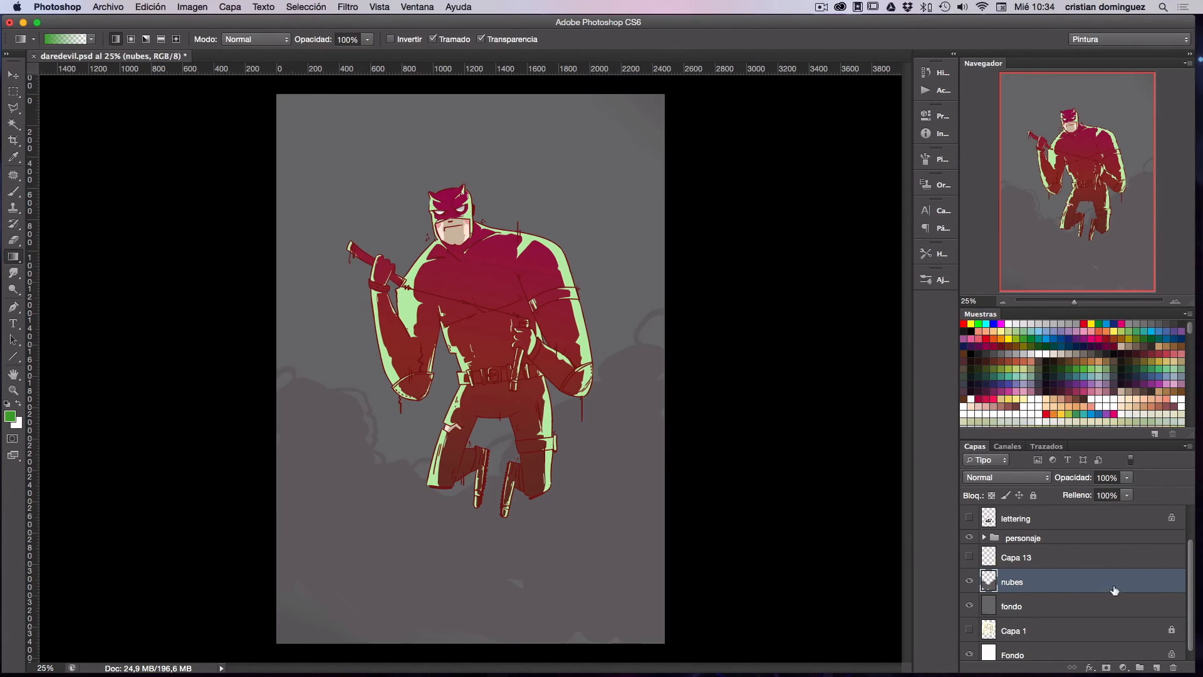
left_click(969, 556)
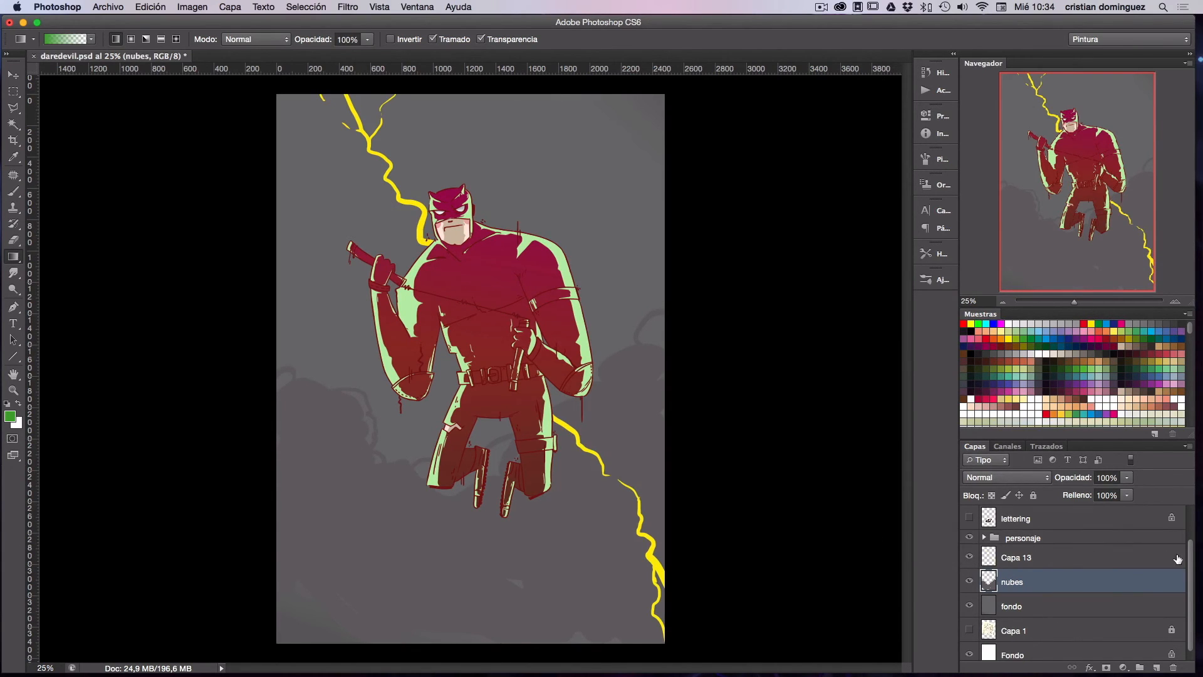
Step: Show the lluvia 2 layer, select it, and inspect its rain strokes up close around the belt
left_click_drag(1190, 554, 1190, 519)
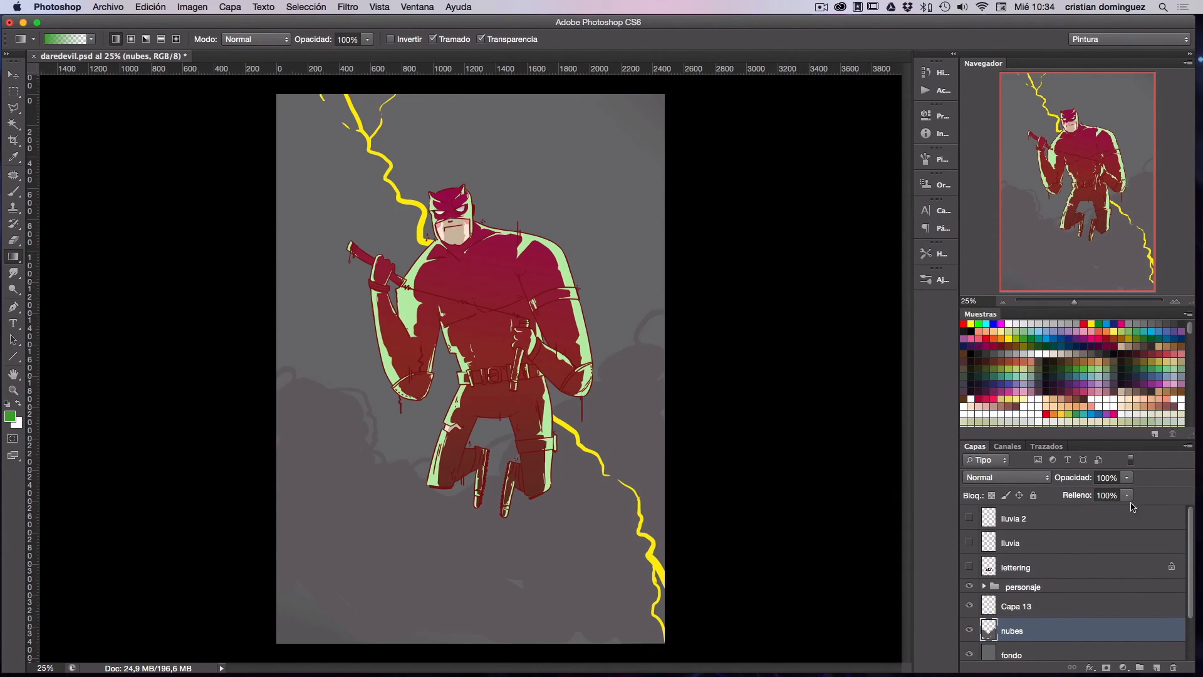
left_click(969, 520)
left_click(1009, 521)
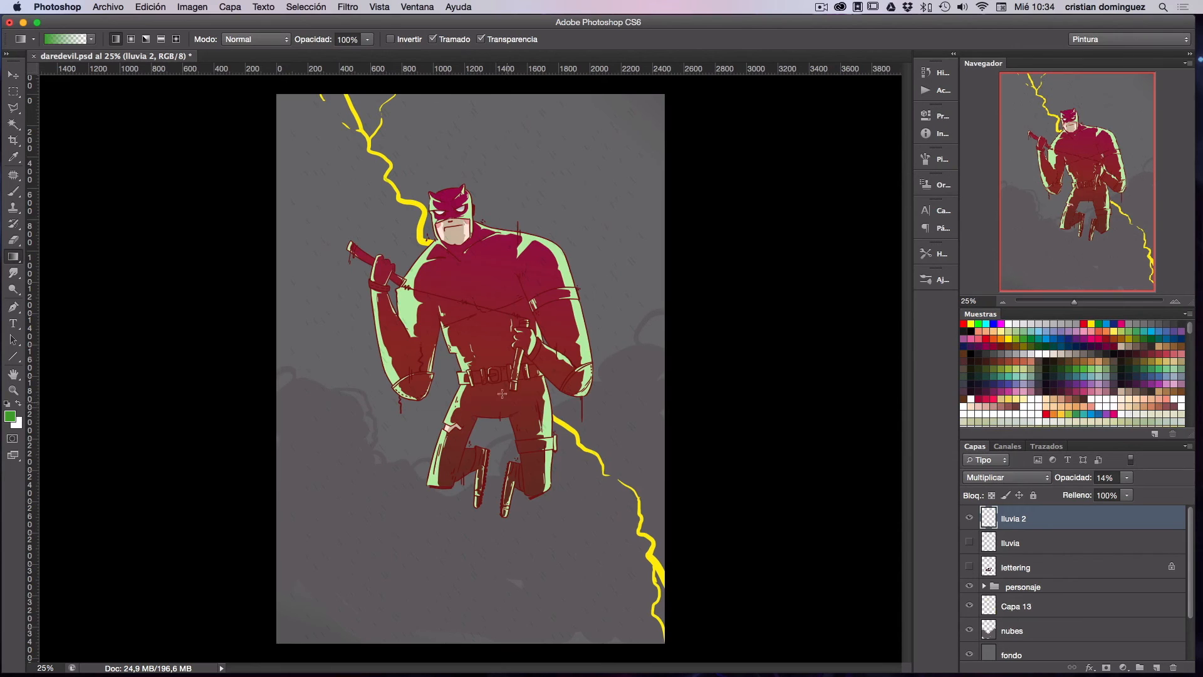
key("z")
left_click_drag(478, 379, 487, 431)
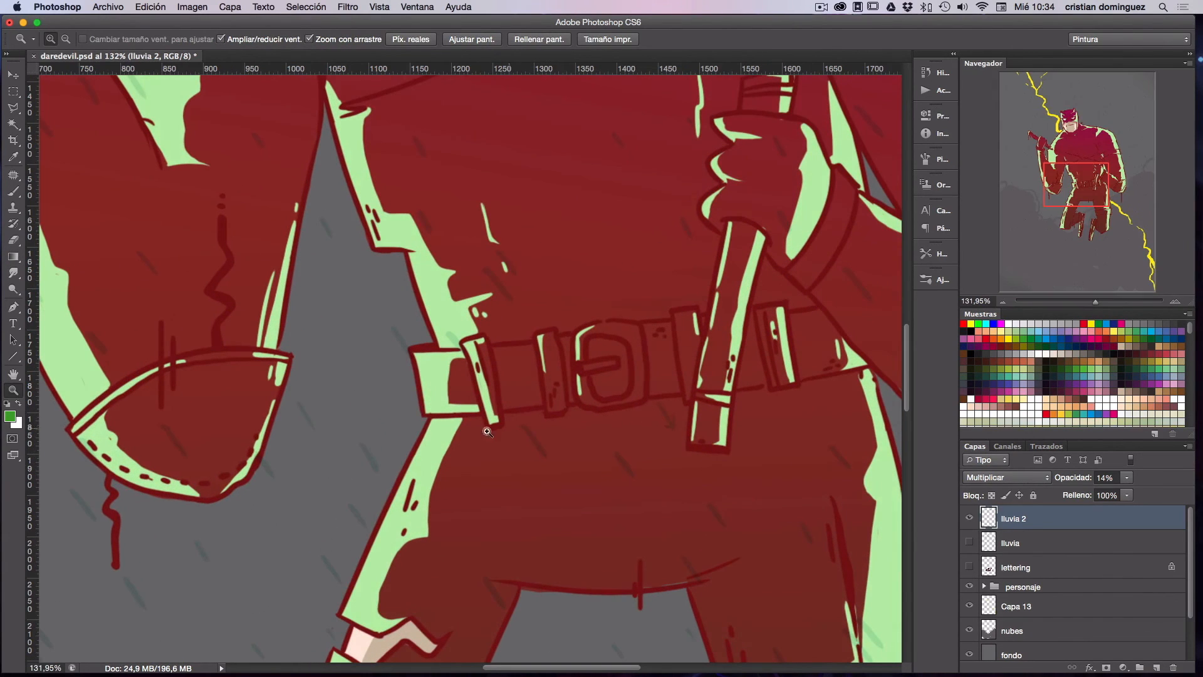
Step: Select and show the lettering layer, inspect the DAREDEVIL title up close, and return to a view of the whole illustration
left_click(1001, 571)
left_click(970, 568)
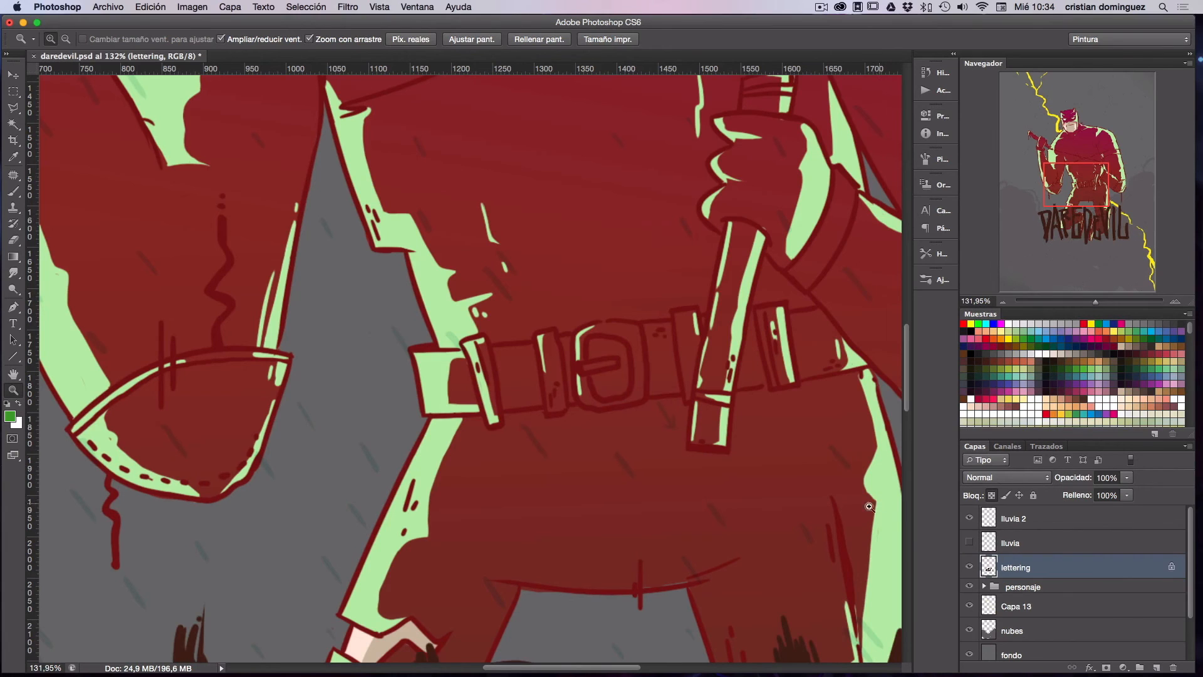
scroll(695, 376, "down", 10)
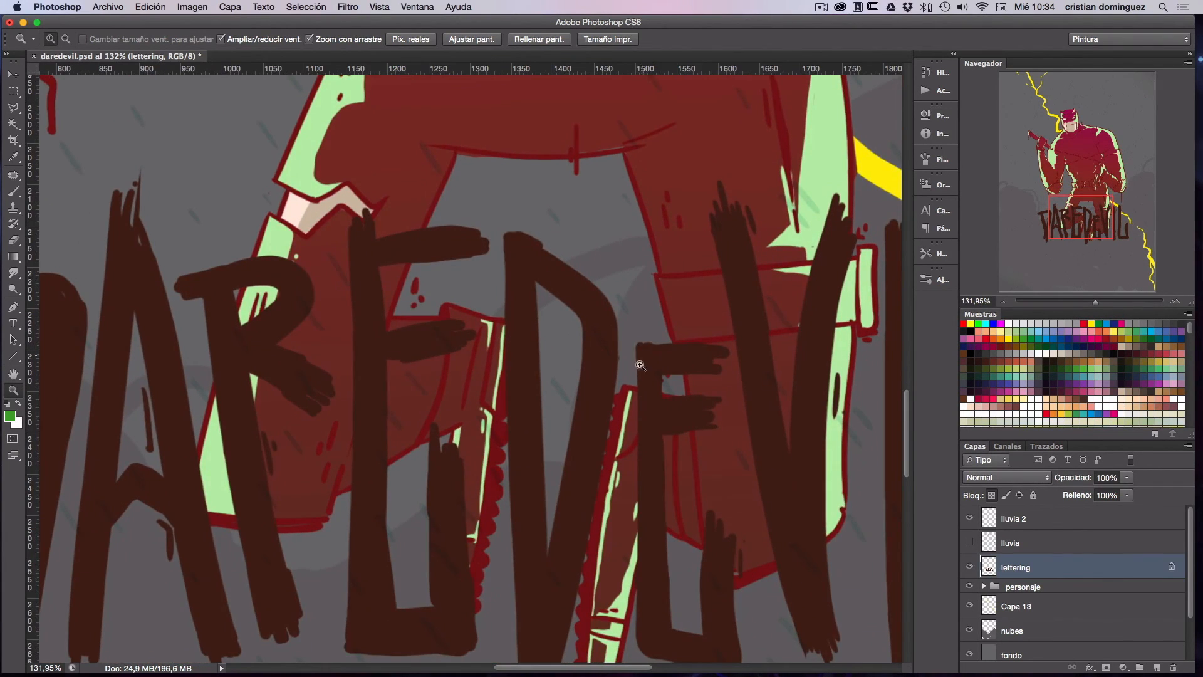
left_click_drag(636, 415, 595, 408)
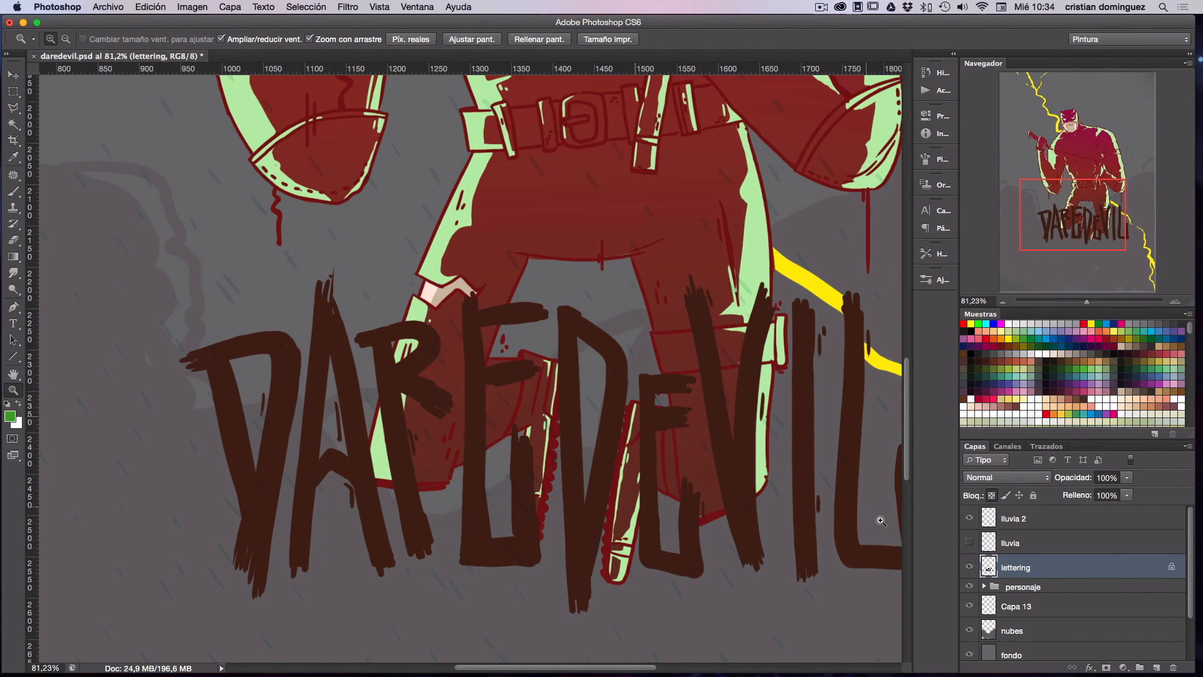
key("super+0")
left_click_drag(756, 485, 658, 485)
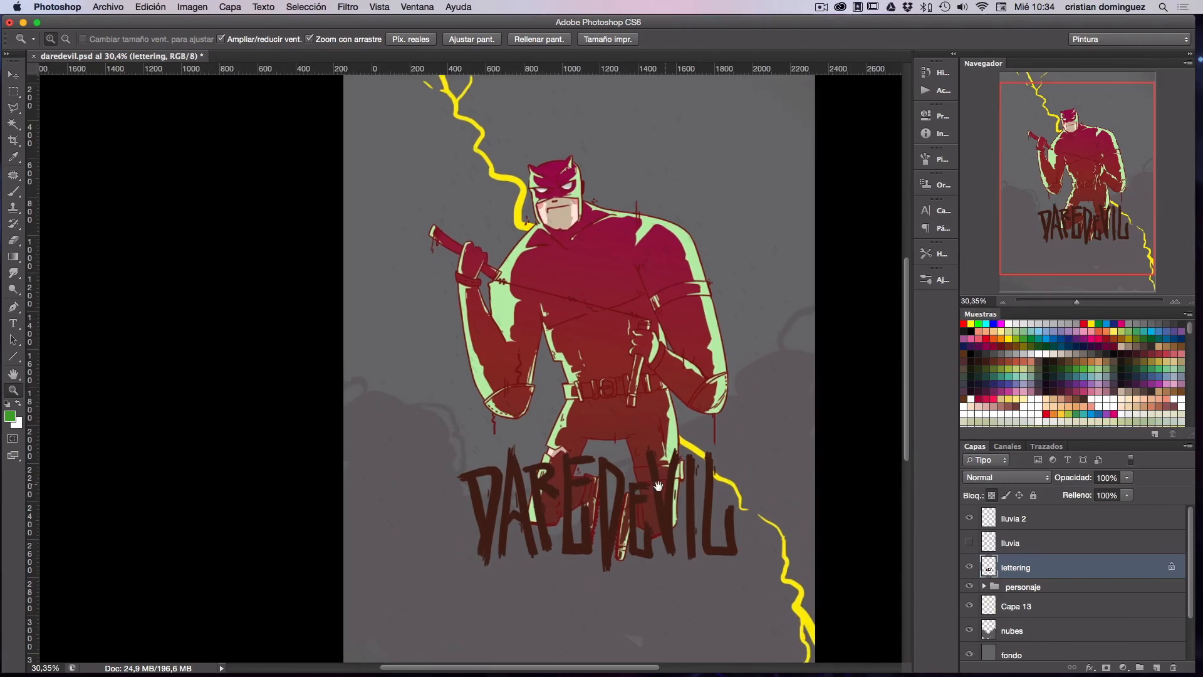
scroll(658, 485, "down", 2)
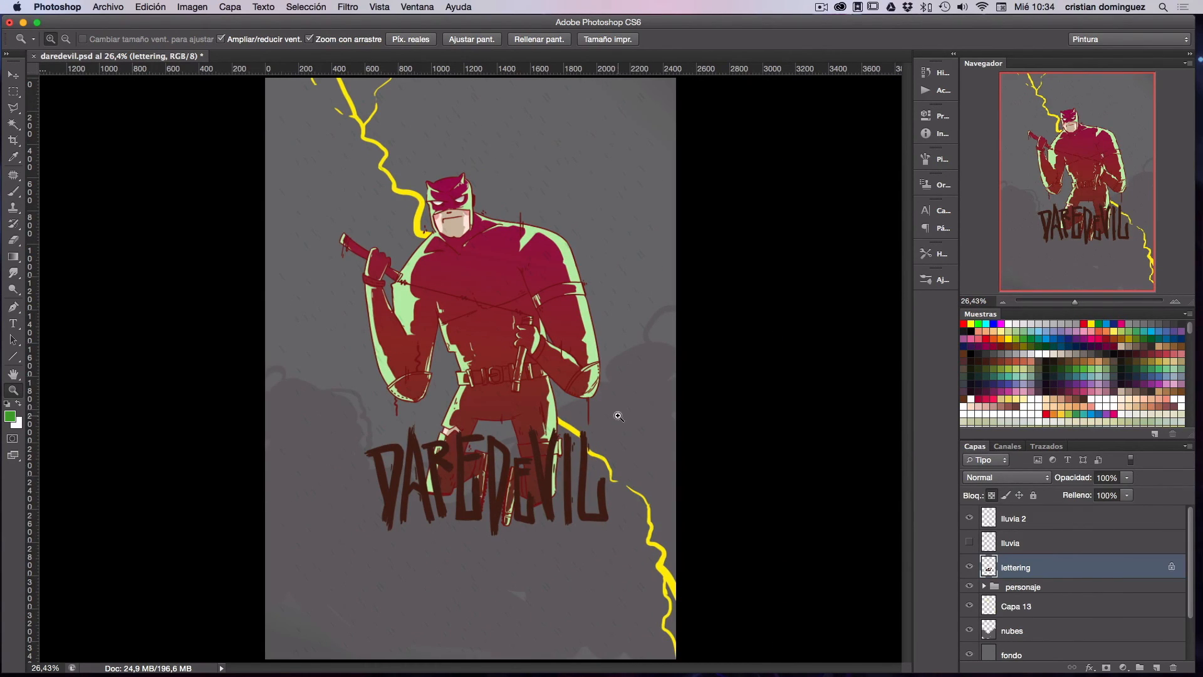